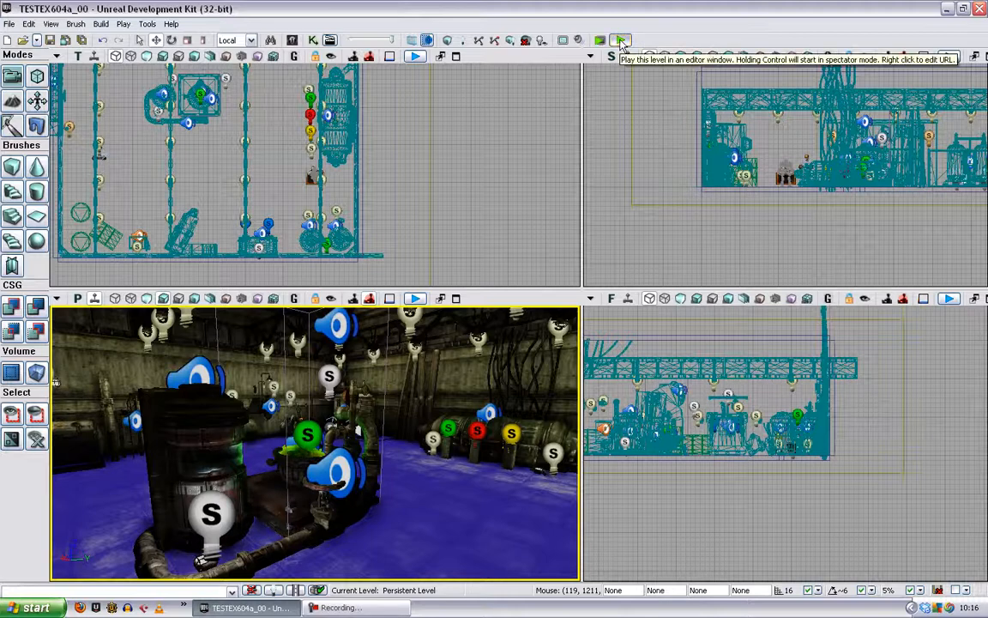
- Play the level in an editor window and walk around the warehouse to examine the scene from several sides
click(621, 41)
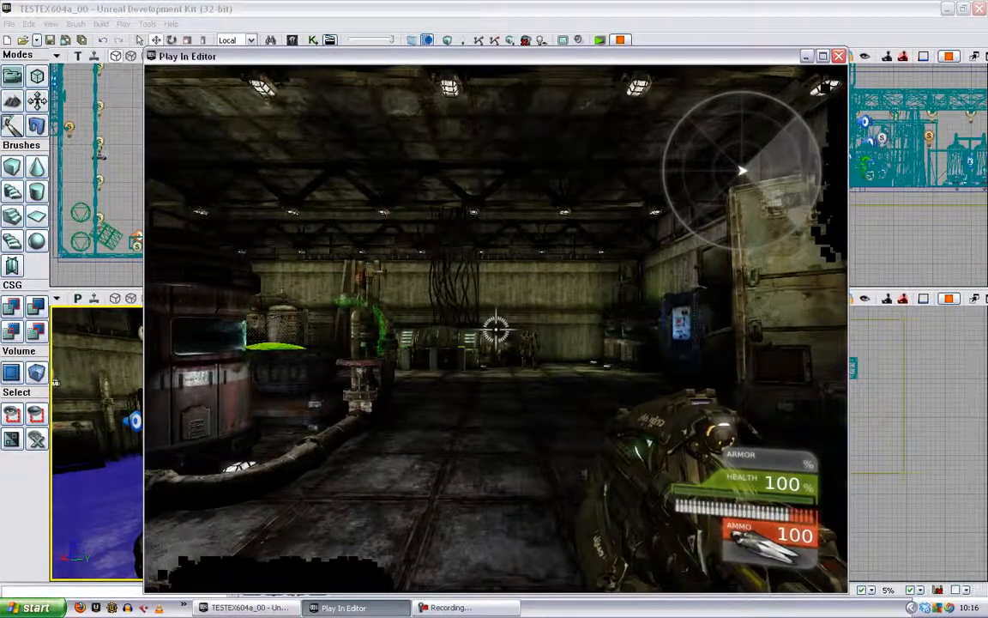
key(w)
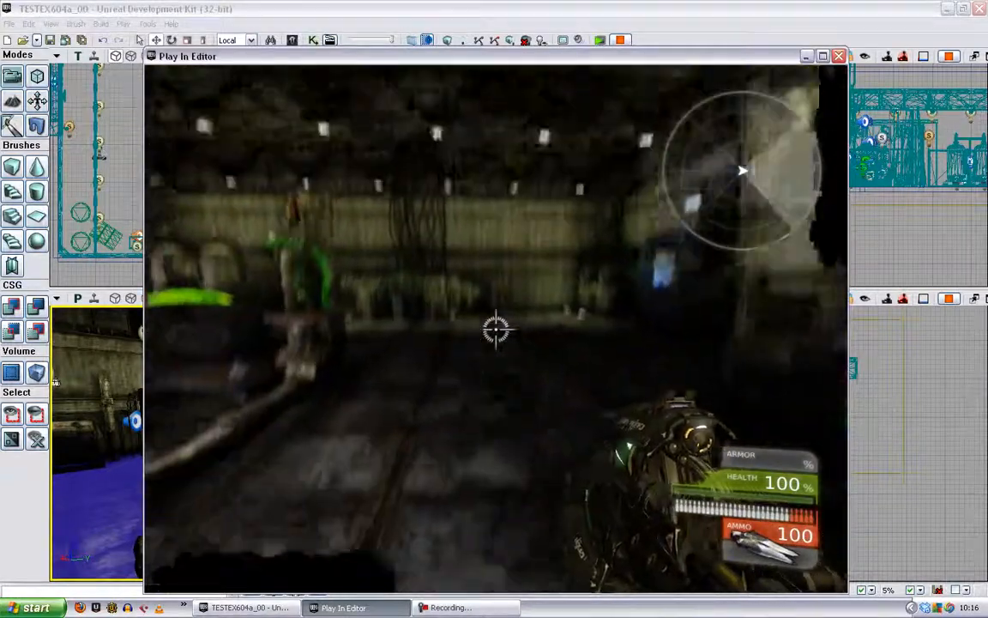
key(s)
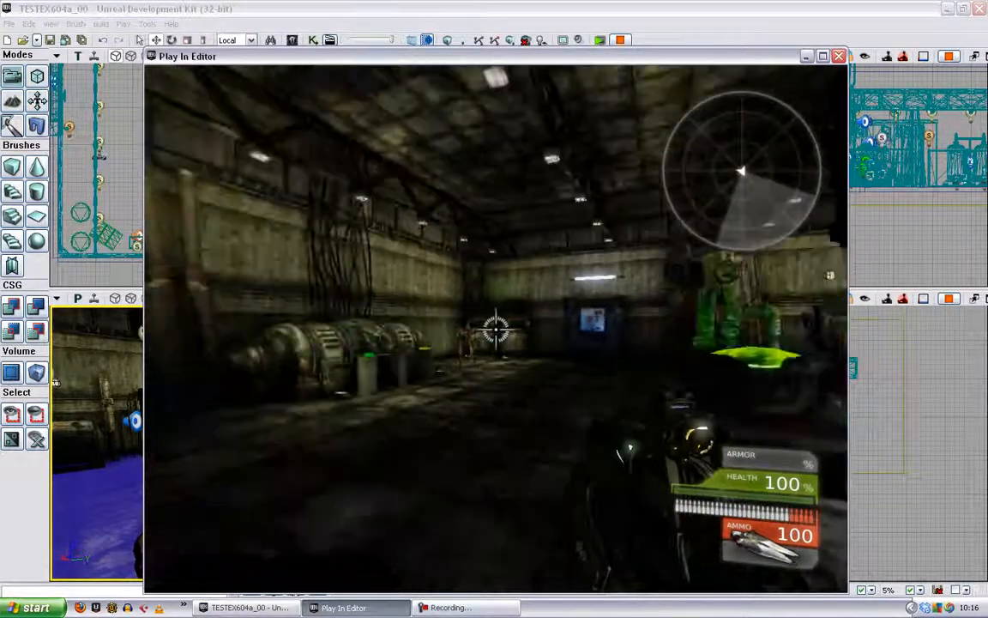
key(d)
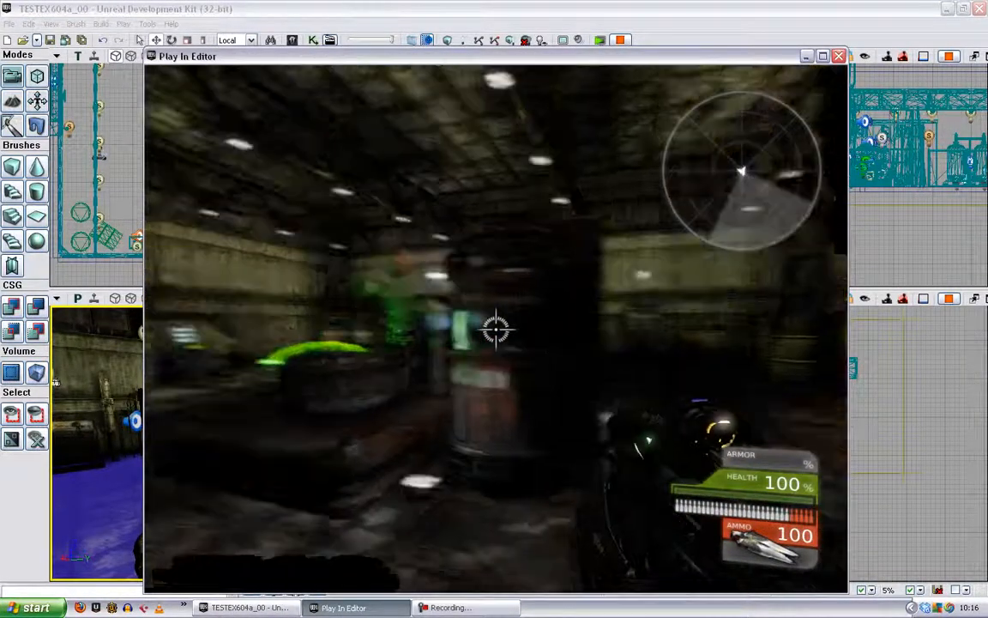
key(s)
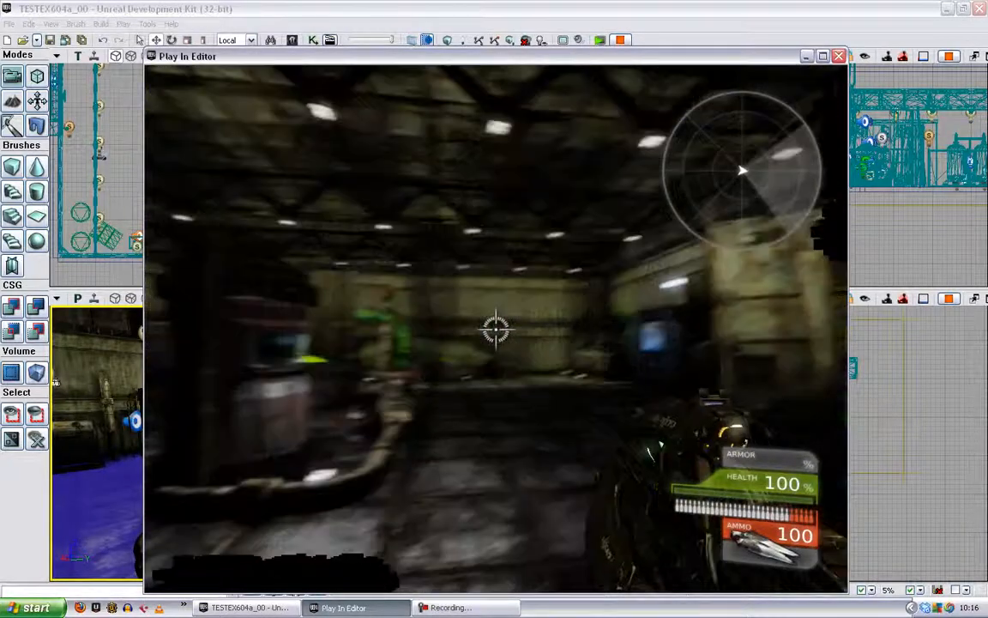
key(w)
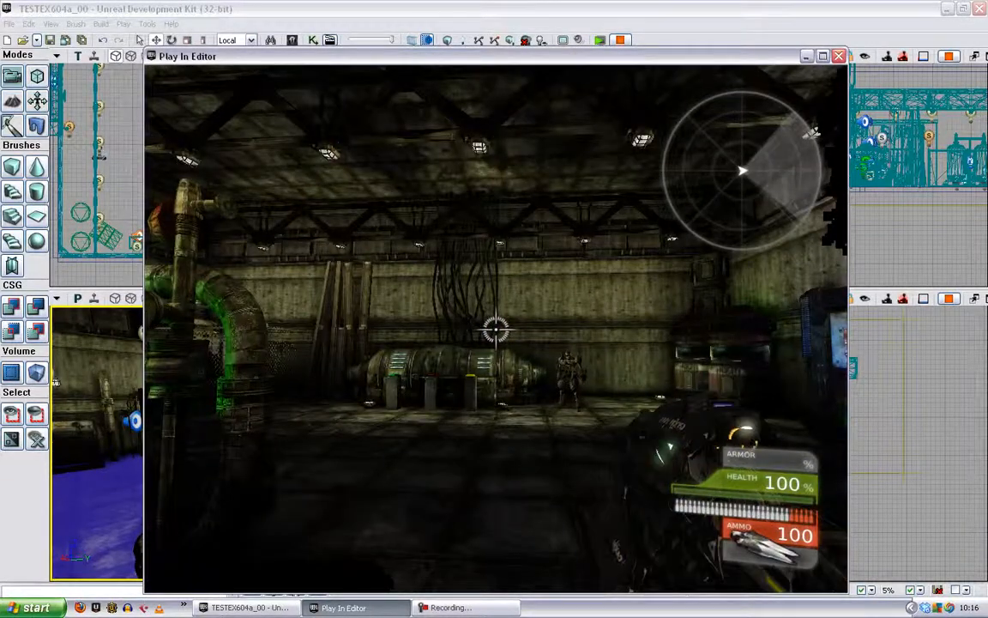
key(w)
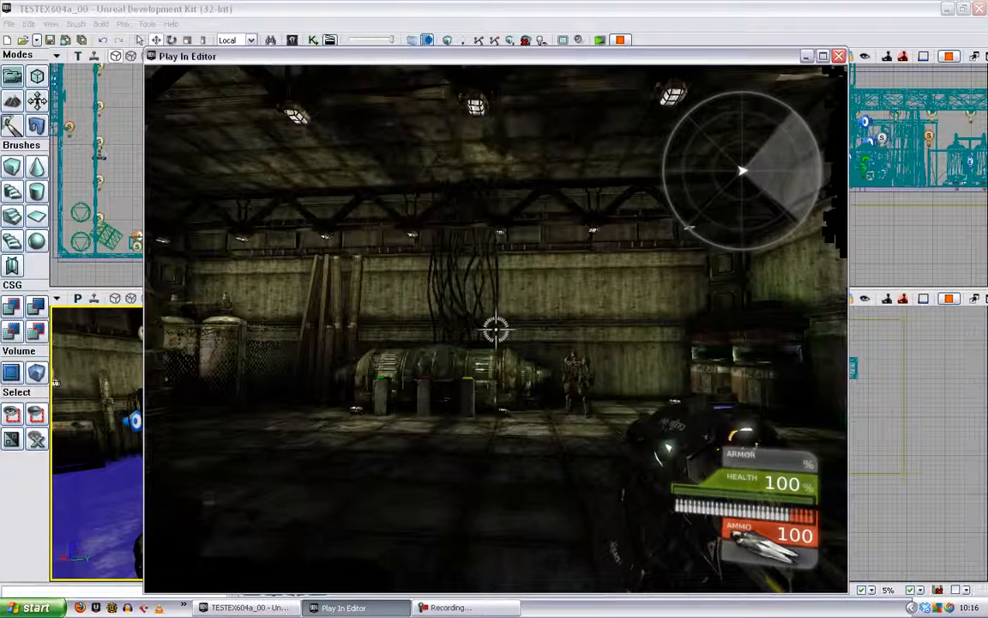
key(s)
key(d)
key(w)
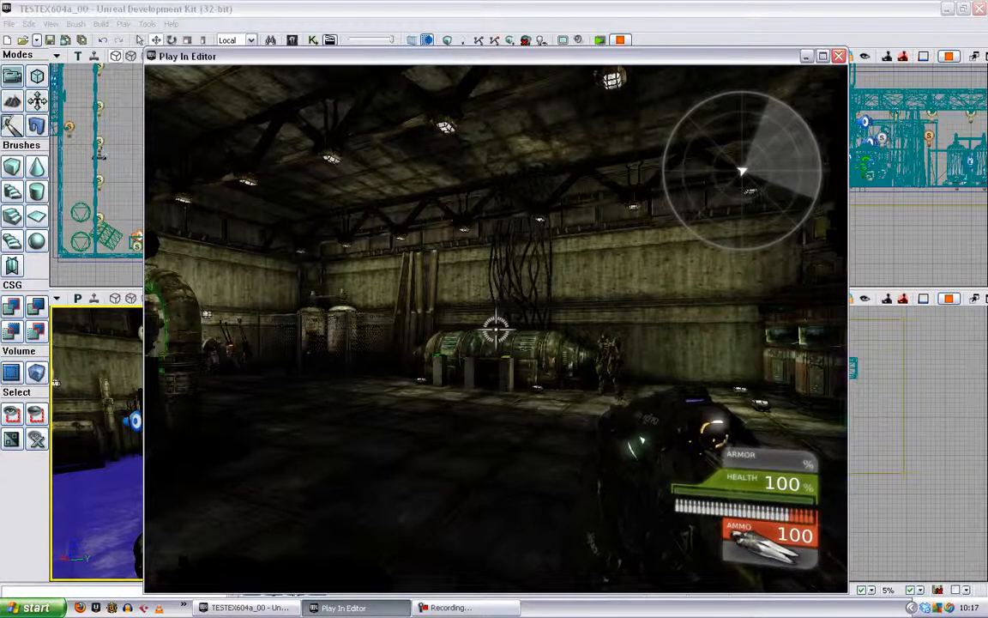
key(w)
key(a)
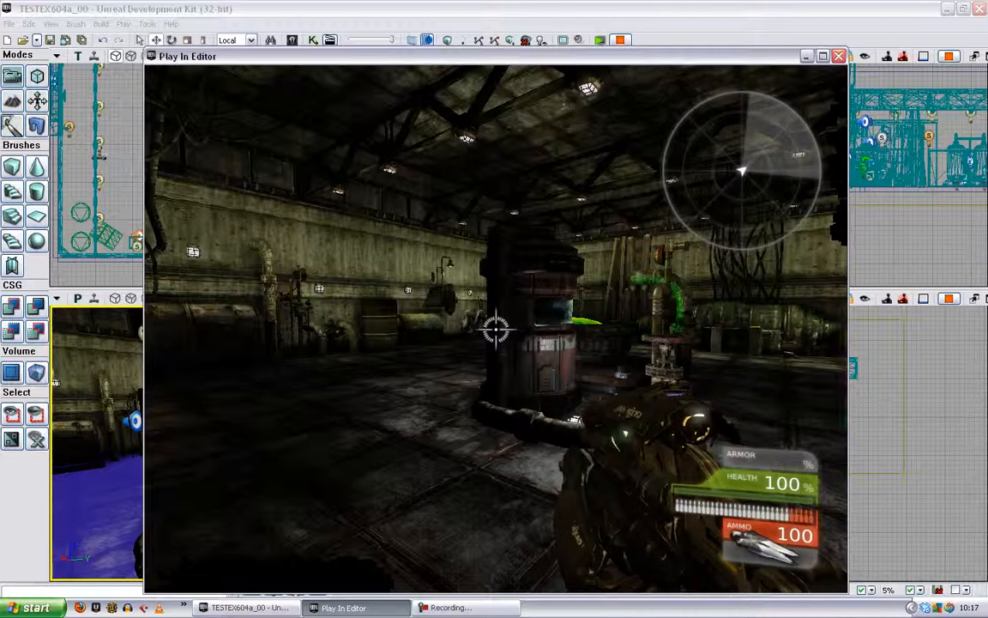
key(Tab)
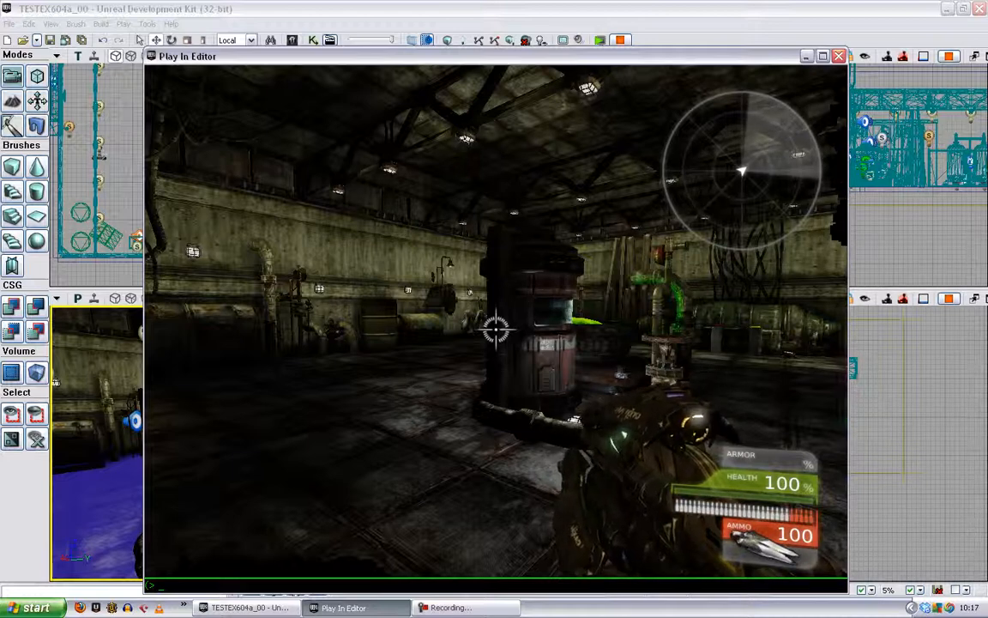
key(Escape)
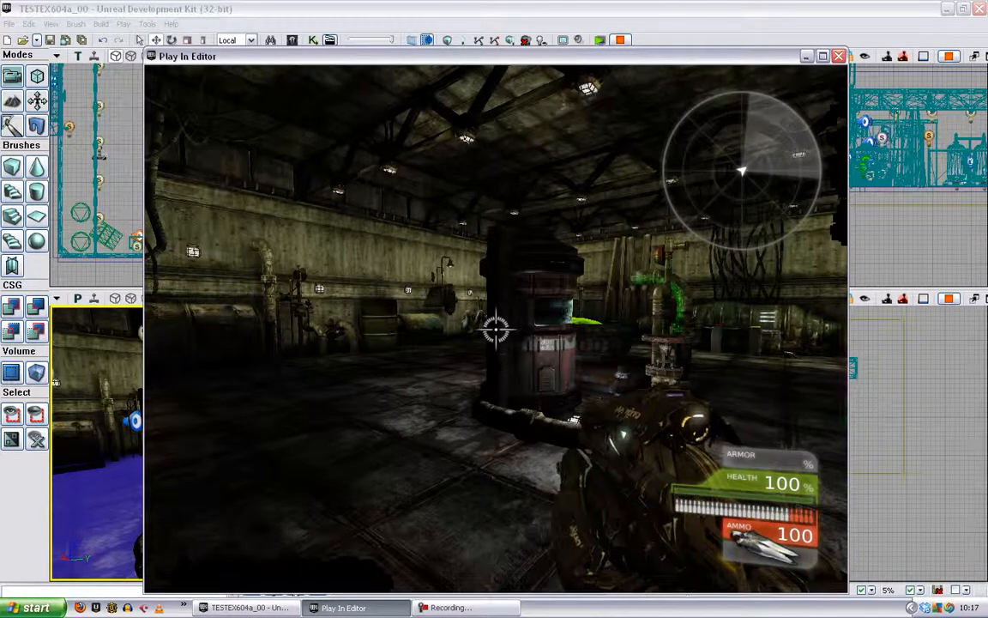
key(grave)
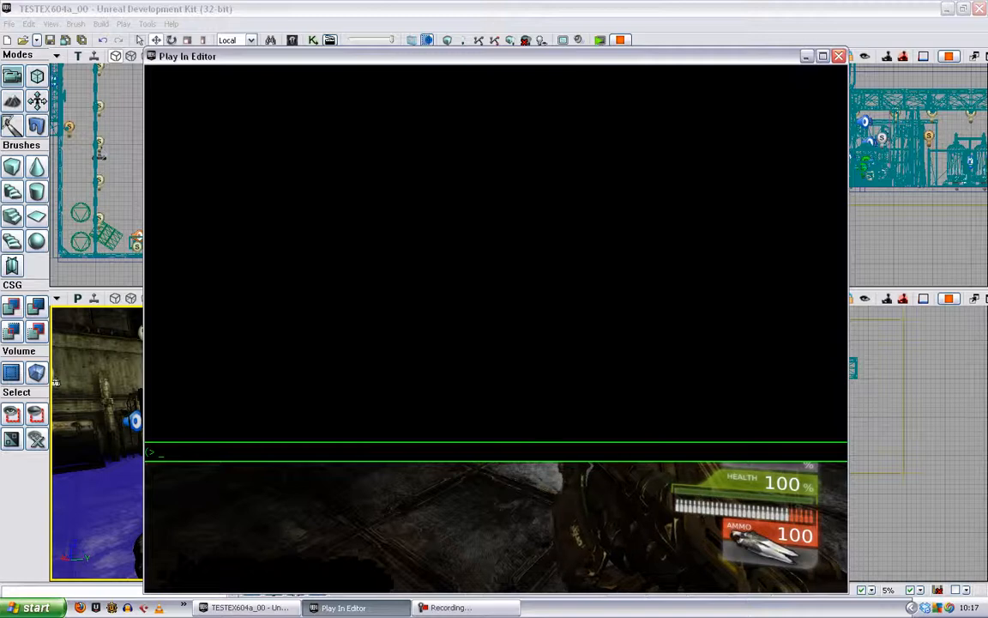
key(grave)
- Run the console command "setsoundmode gatmusiconly" in the play session and move around the tank to hear the mode
key(Tab)
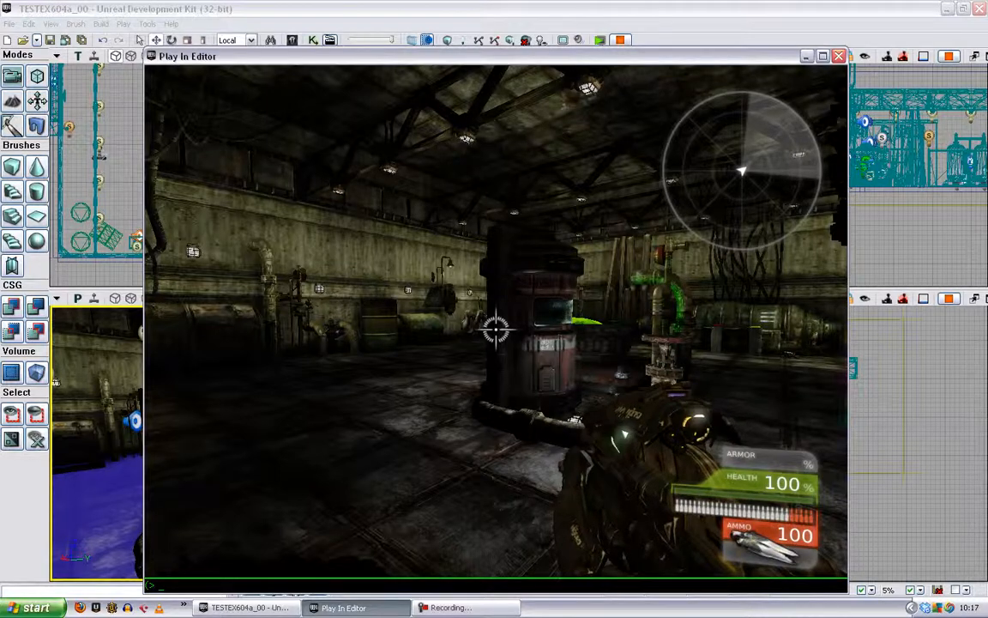
text(set)
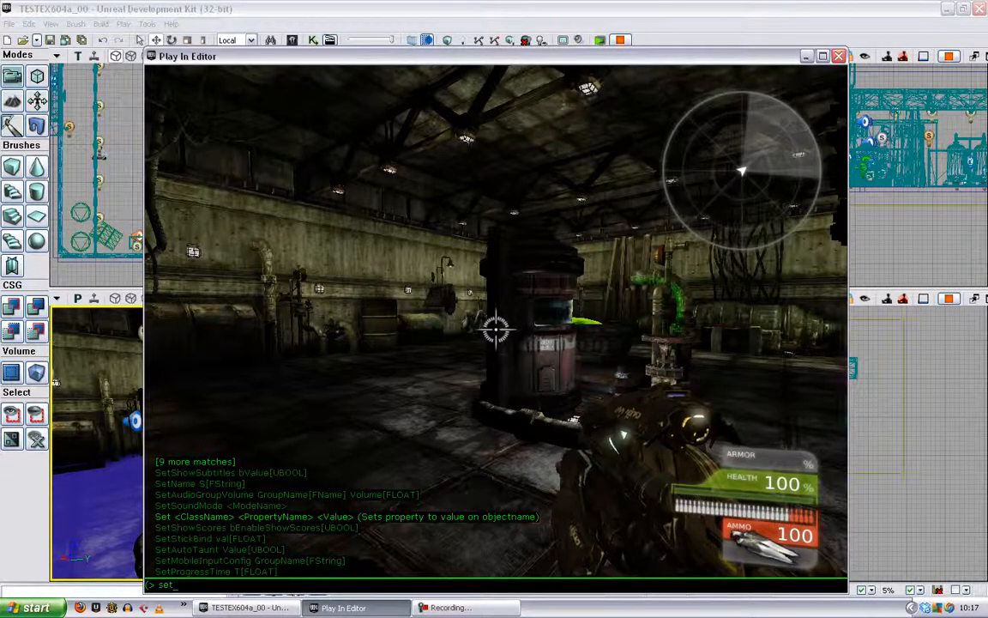
text(soundmode)
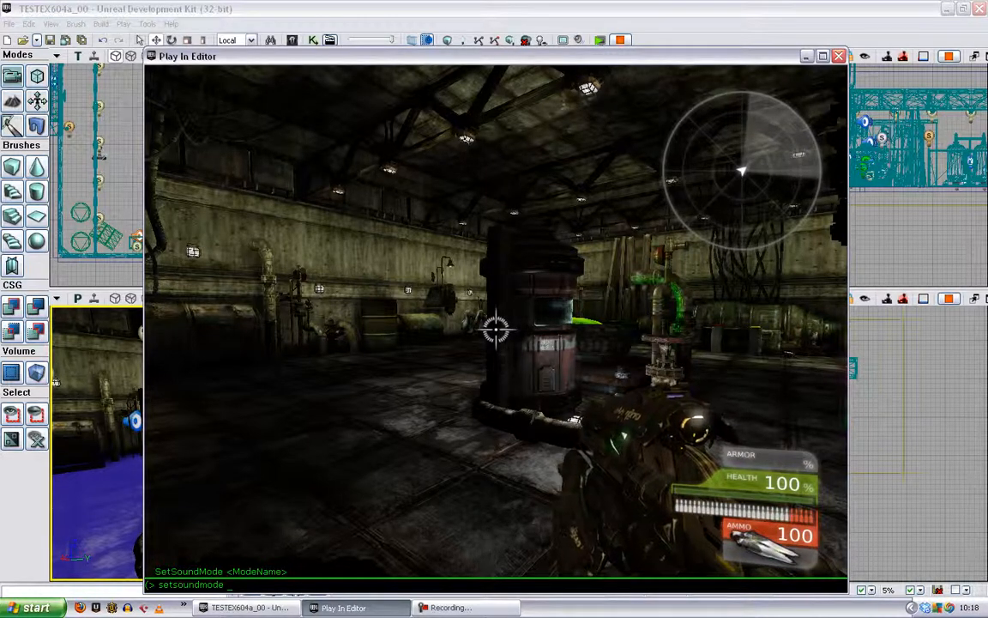
text(gat)
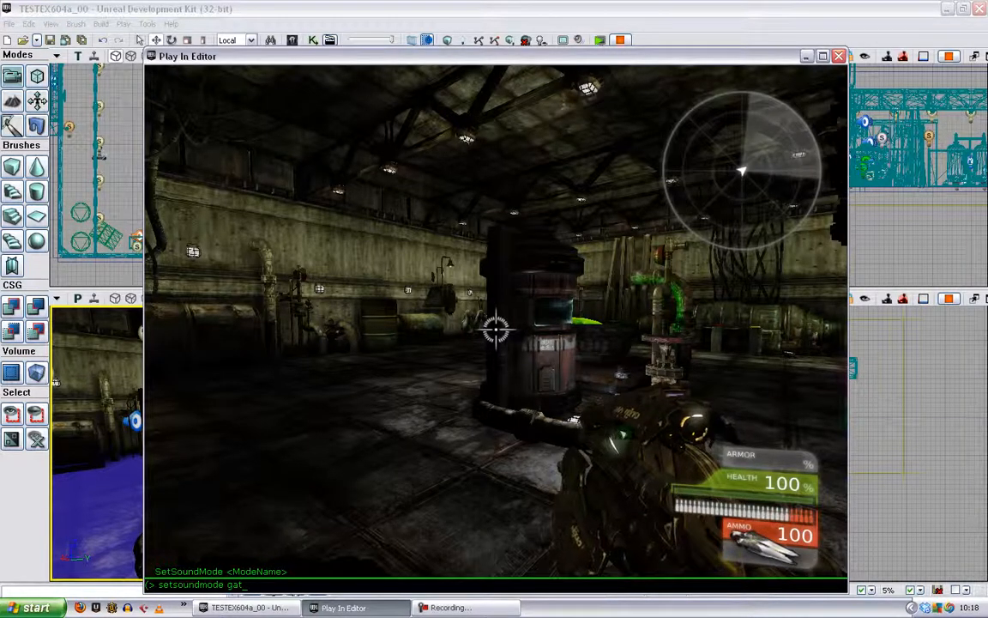
text(m)
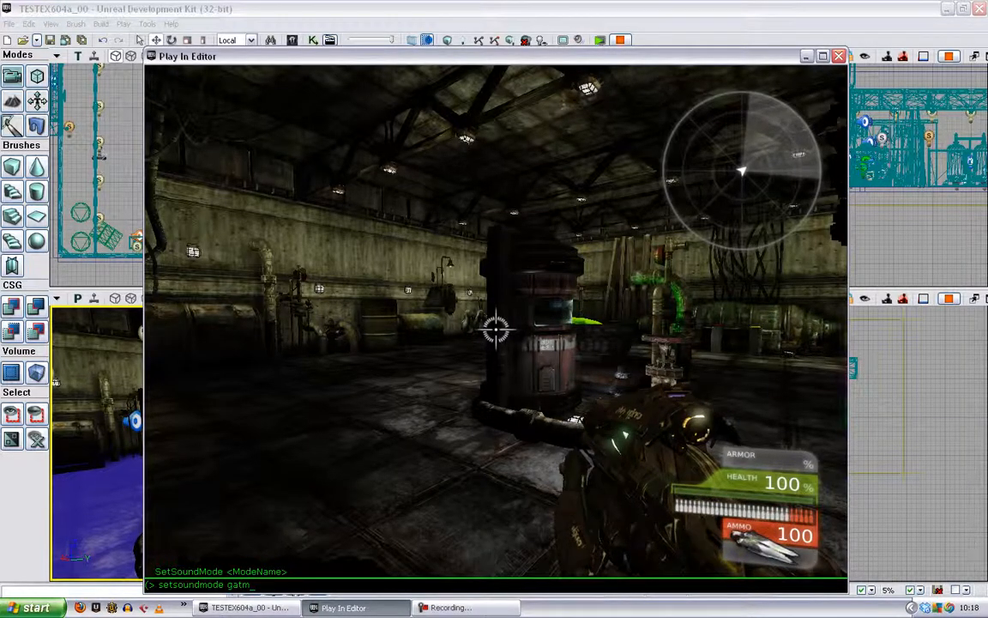
text(usiconly)
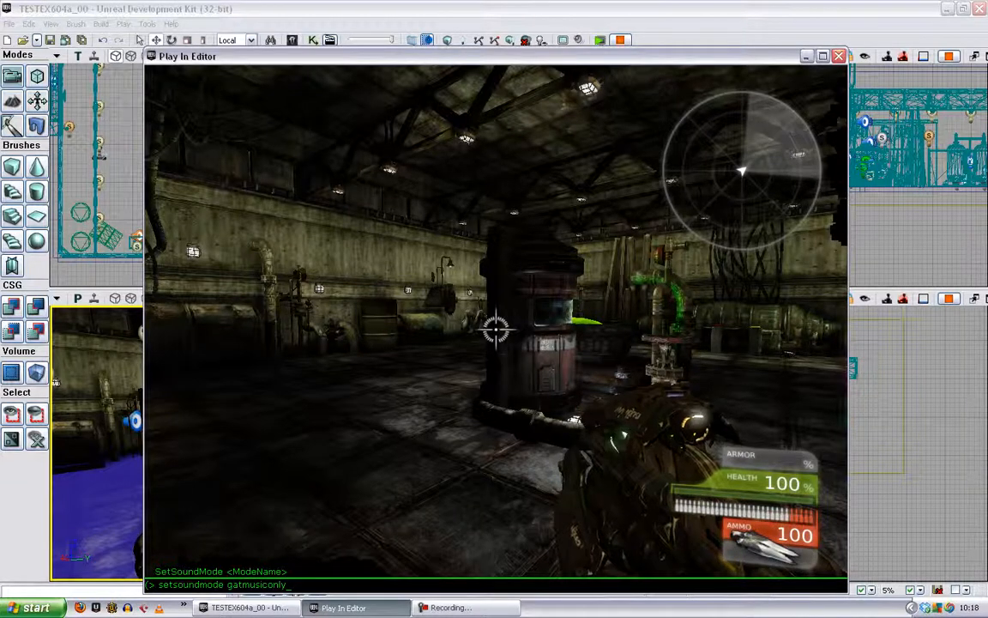
key(Return)
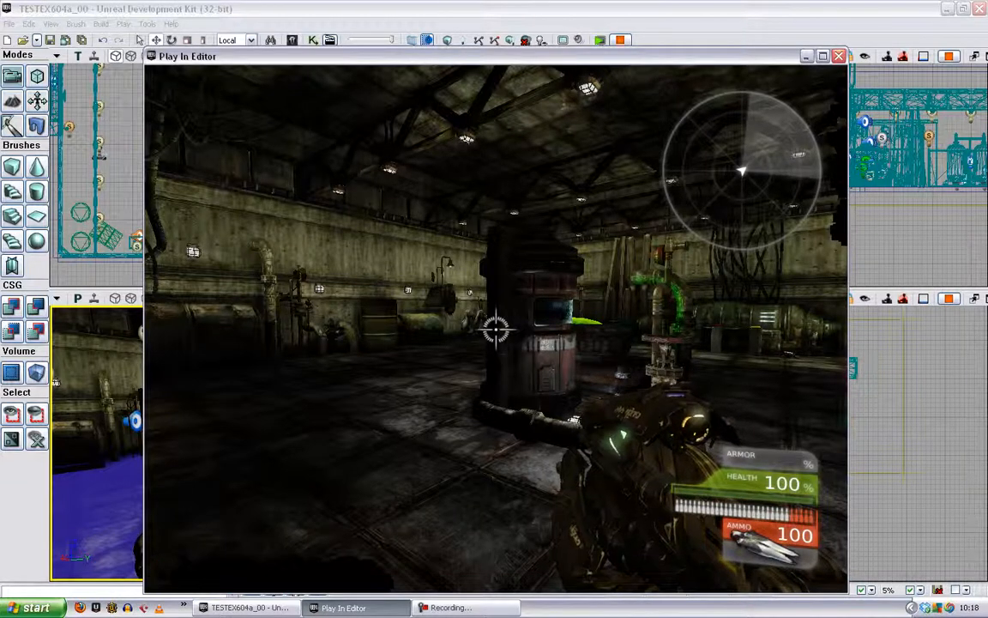
key(w)
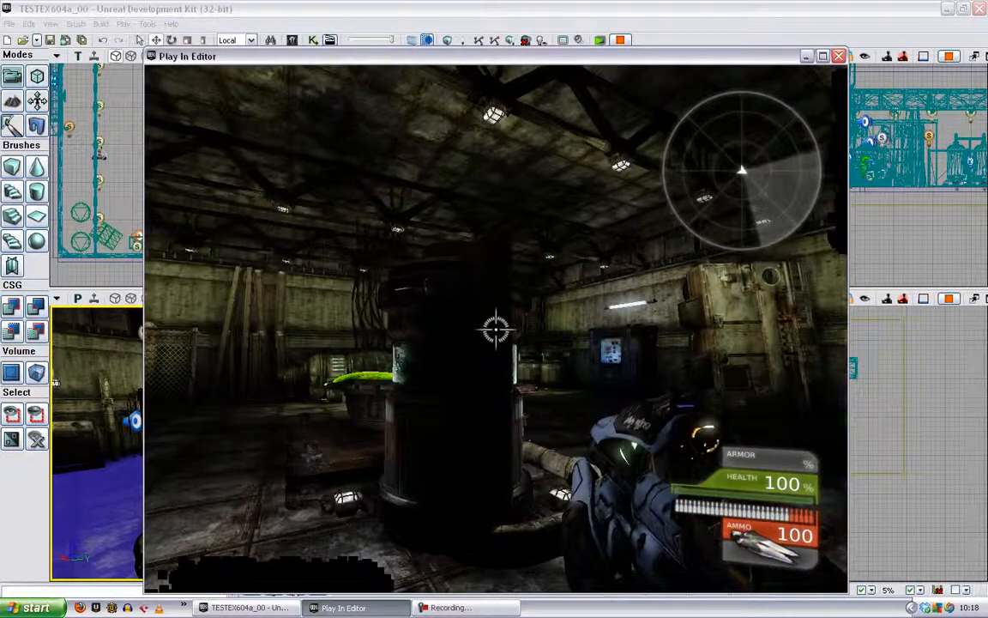
- Return to normal audio by running the console command "setsoundmode default"
key(Tab)
text(setsoundmode)
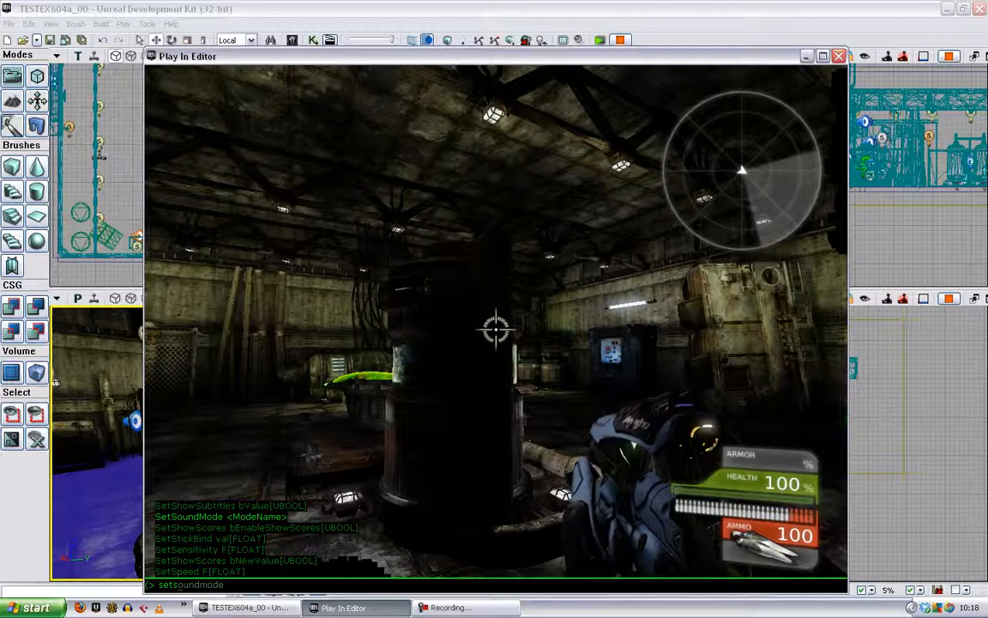
text( default)
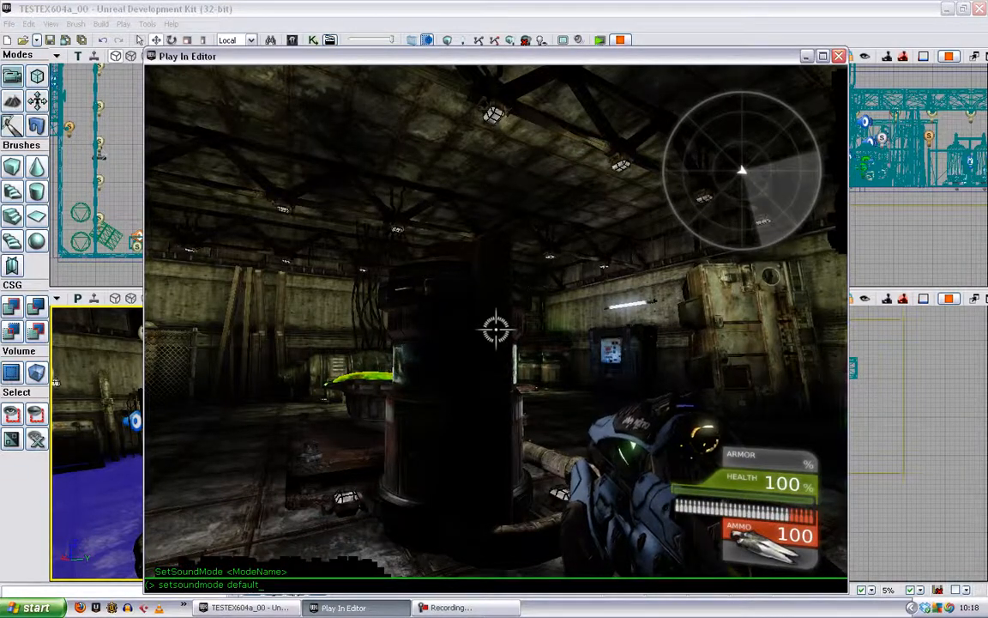
key(Return)
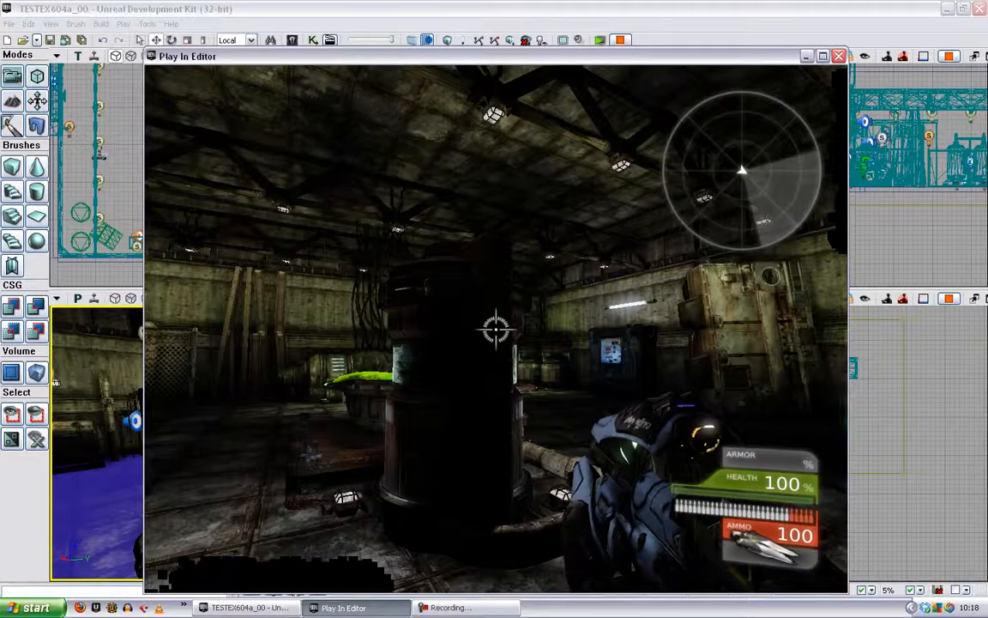
- Switch the running level to the effects-only mode with the console command "setsoundmode gatsfxonly"
key(Tab)
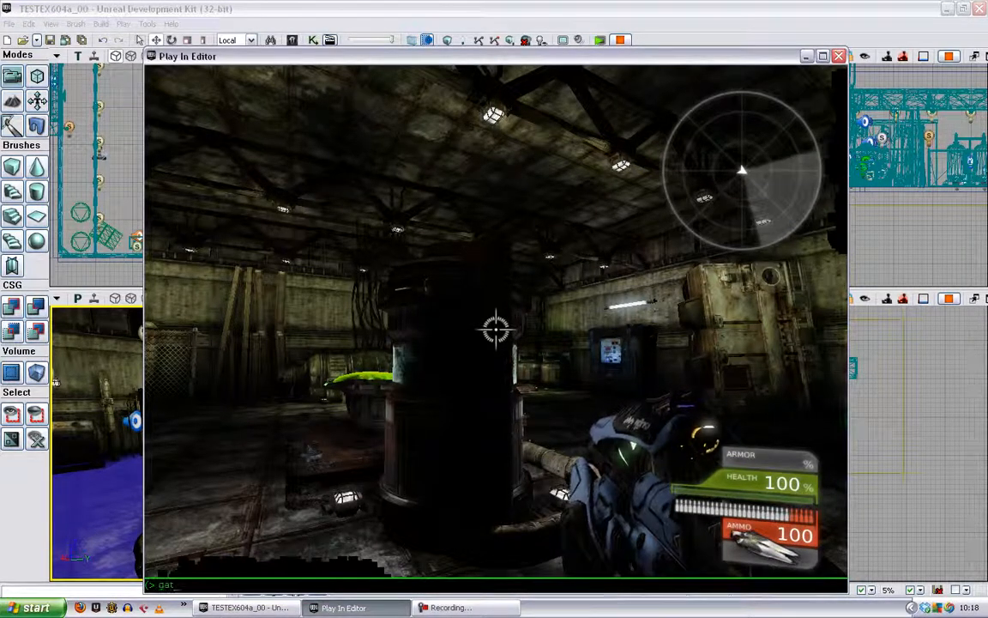
text(g)
key(BackSpace)
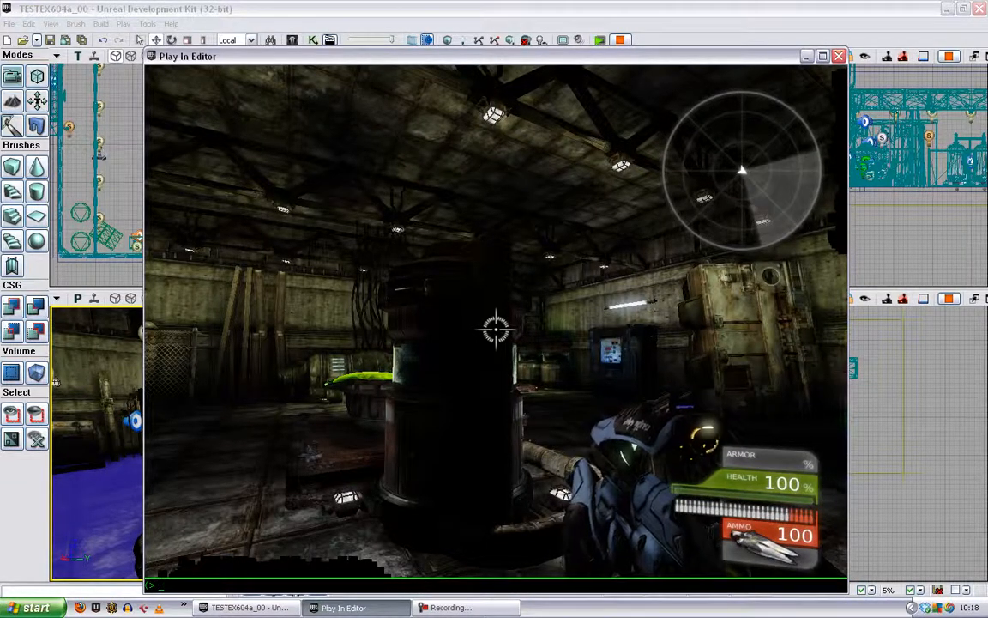
text(setsoundmode)
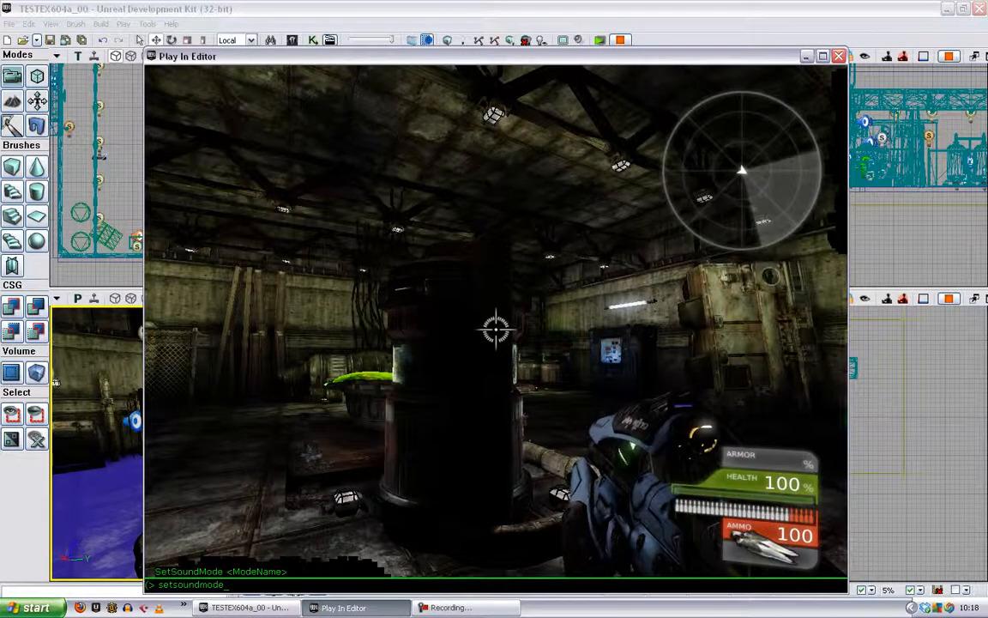
text( gatsfxonly)
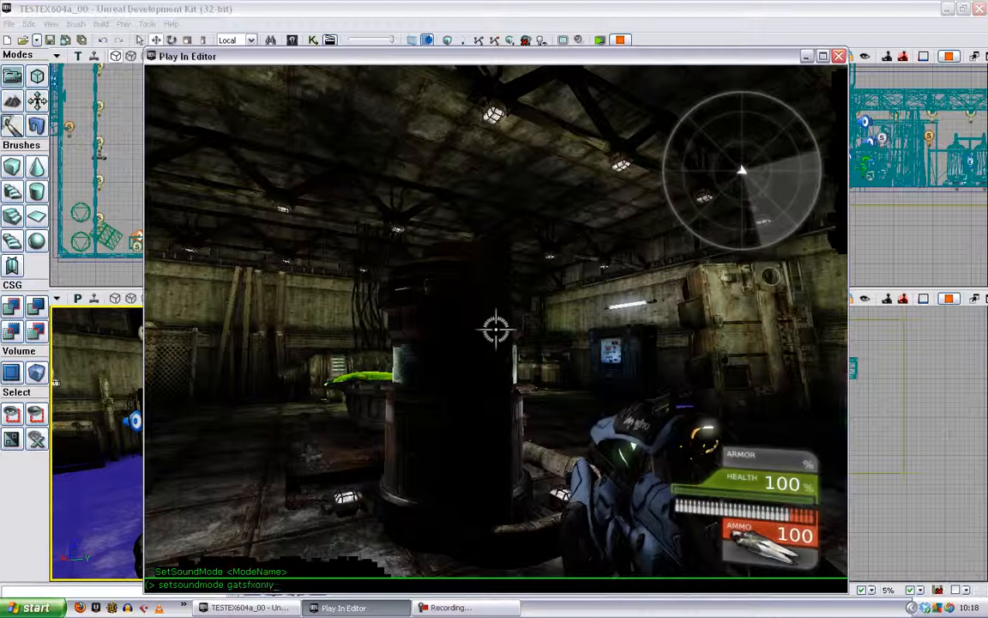
key(Return)
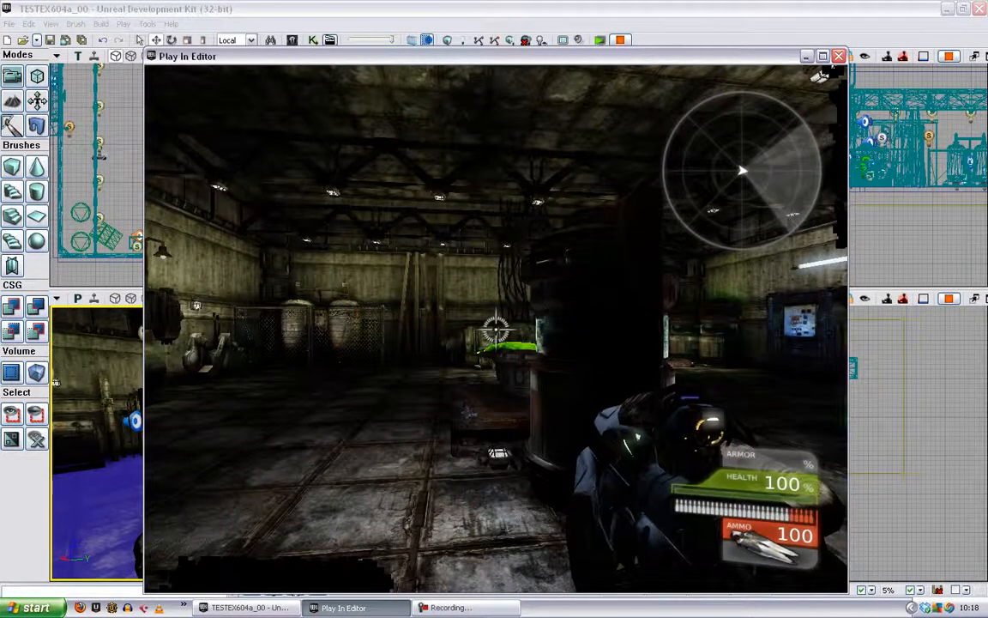
- Replace the effects-only mode by running "setsoundmode default" in the console, walk forward briefly, and end the play session
key(Tab)
text(setsond)
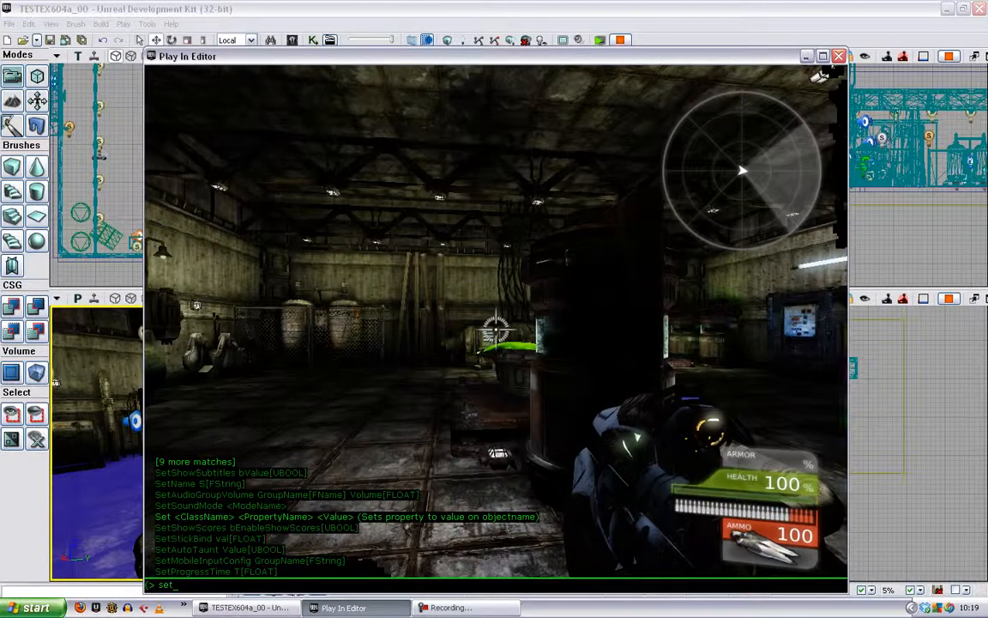
key(BackSpace)
key(BackSpace)
text(undmode)
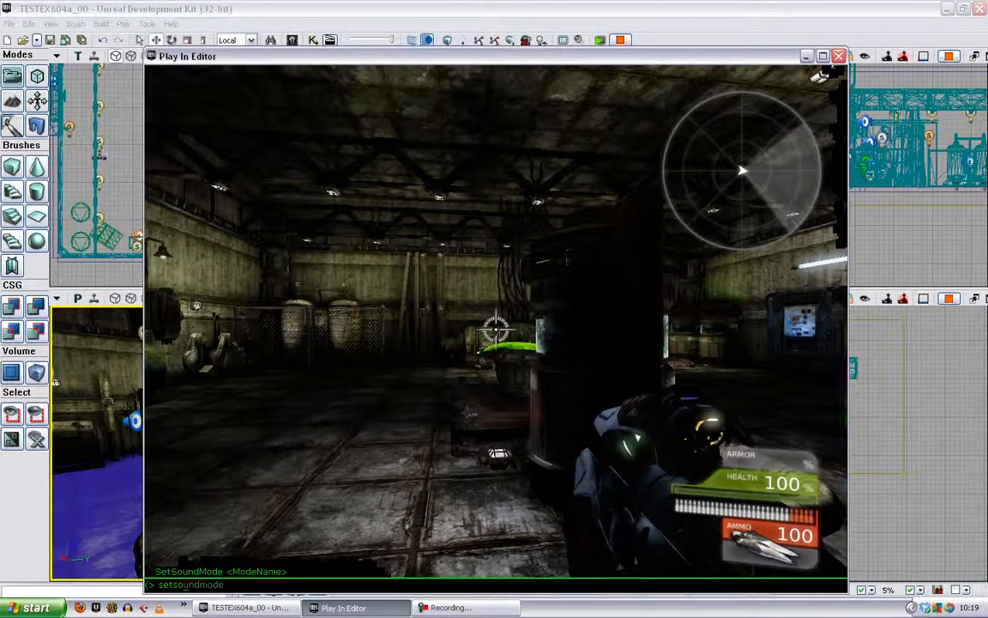
text( default)
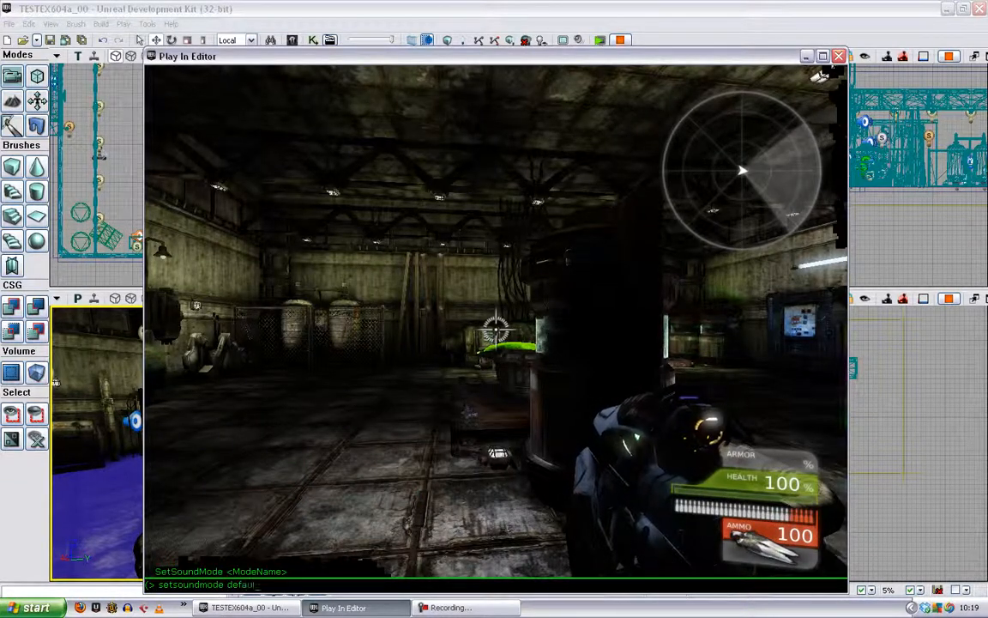
key(Return)
key(w)
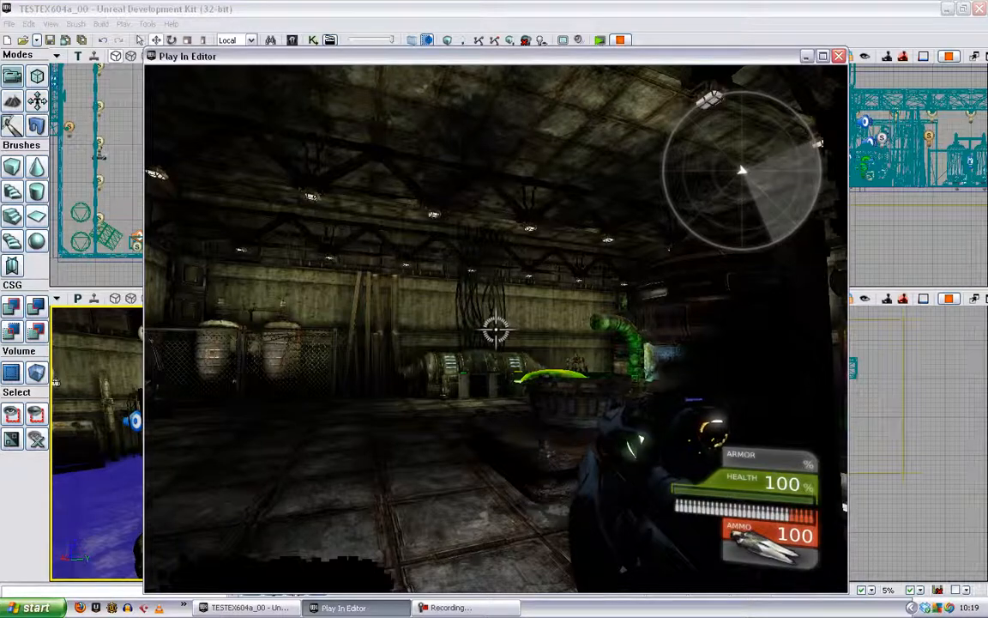
key(Escape)
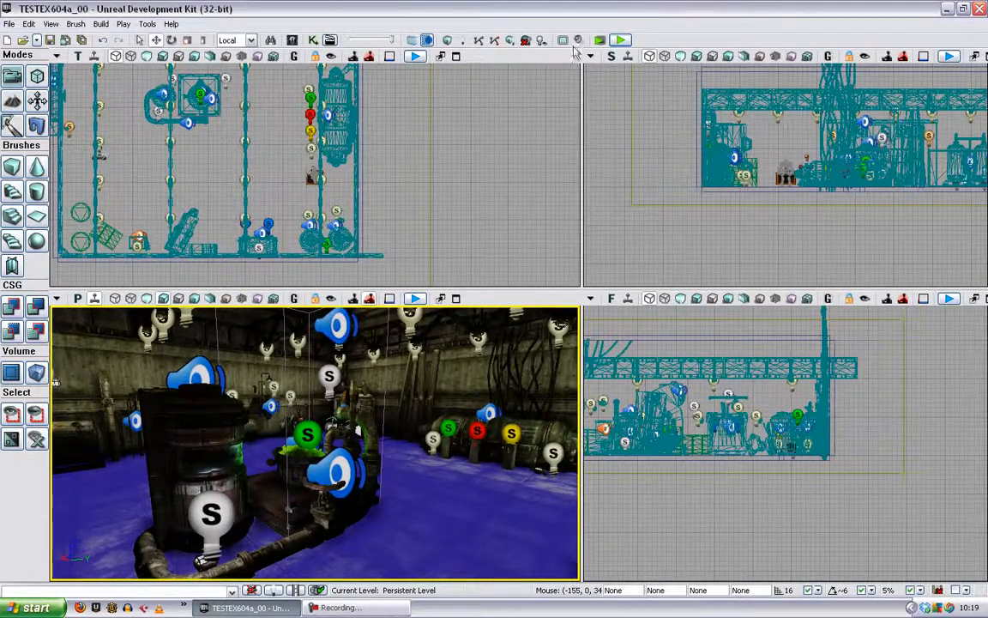
- Open the Content Browser to view the sound modes in the SoundClassesAndModes package, and close it
click(268, 41)
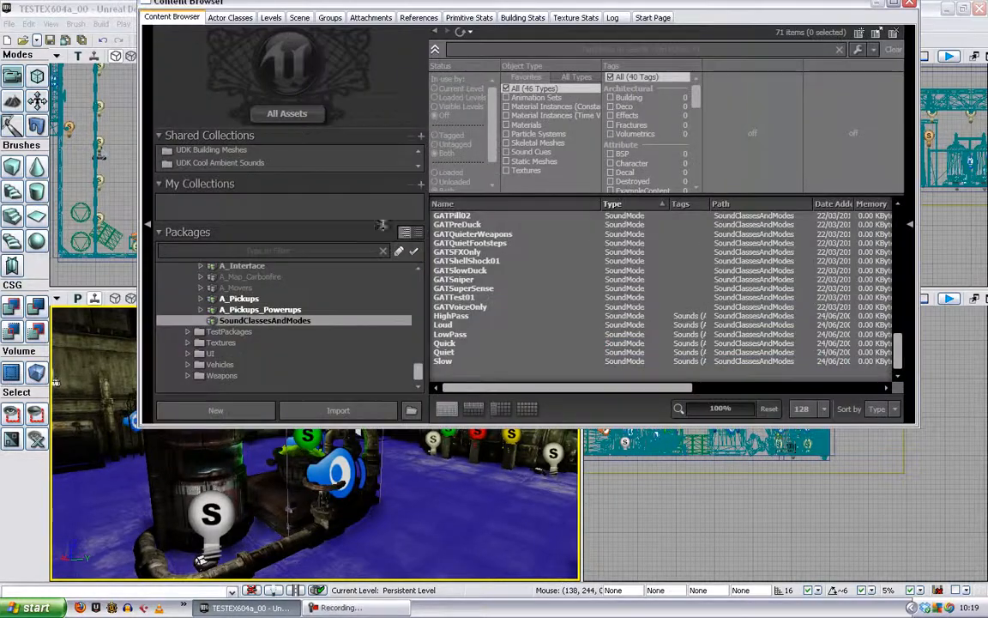
click(909, 5)
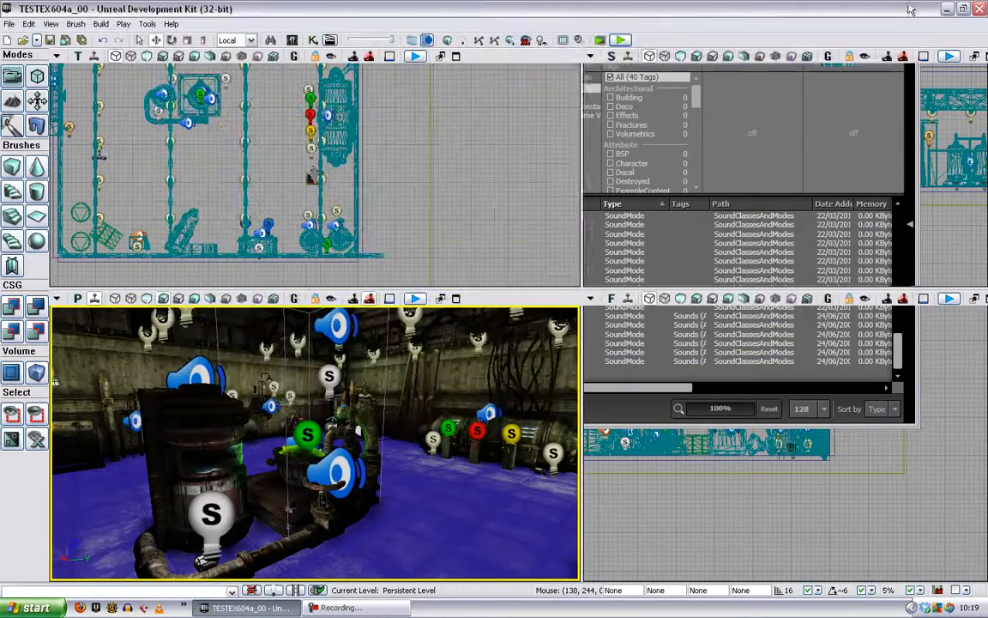
- Open the level's Kismet sequence and select the Foreman Speech Play Sound action to inspect its properties
click(291, 40)
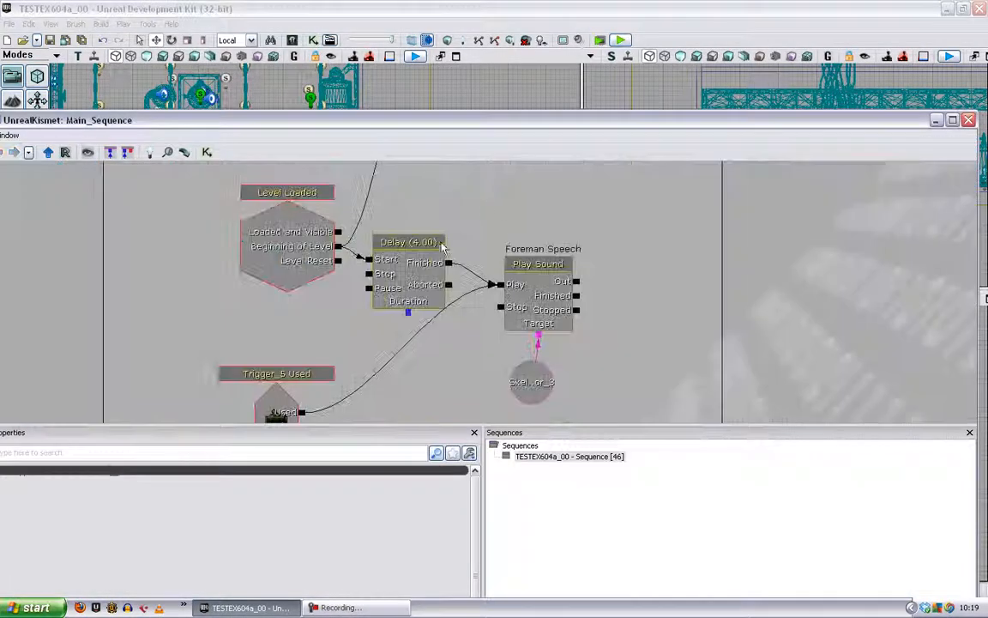
drag(441, 246, 432, 363)
drag(640, 371, 643, 288)
click(560, 307)
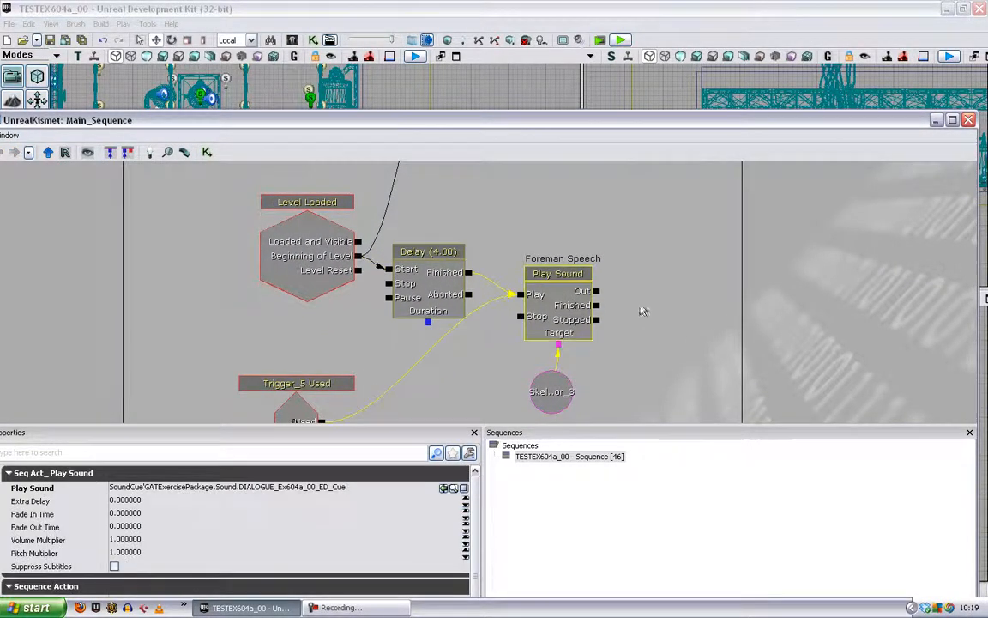
- Add a Set Sound Mode action above the Foreman Speech Play Sound action in the Dialogue Lines comment box
drag(672, 217, 664, 277)
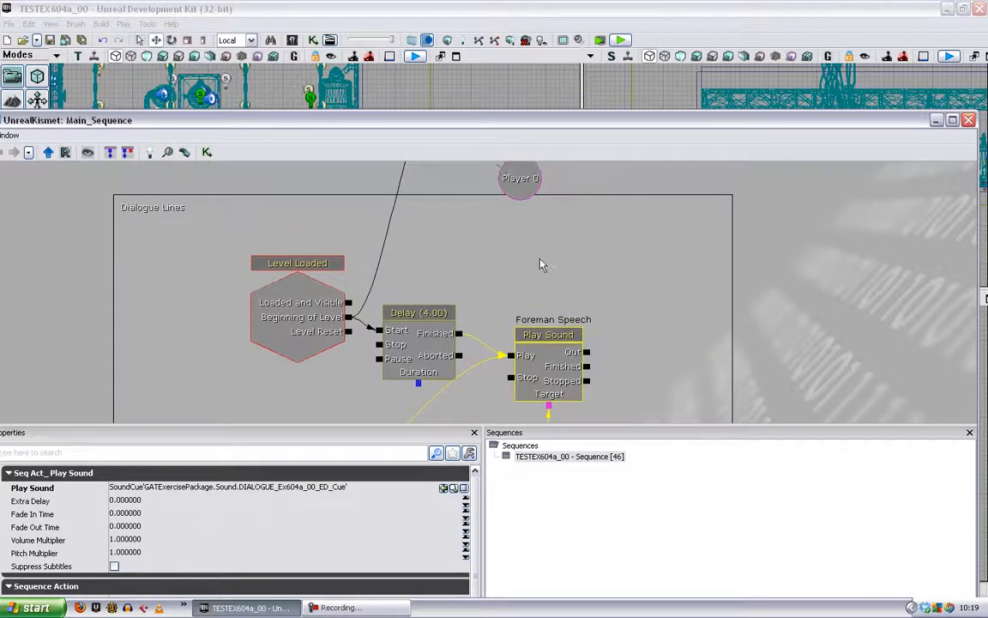
right_click(537, 237)
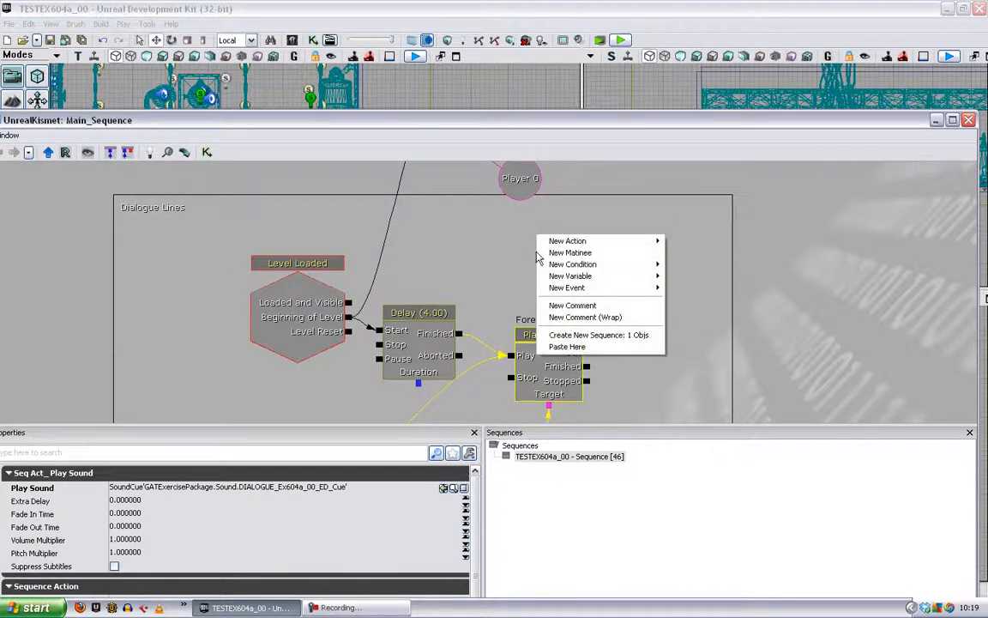
mouse_move(600, 241)
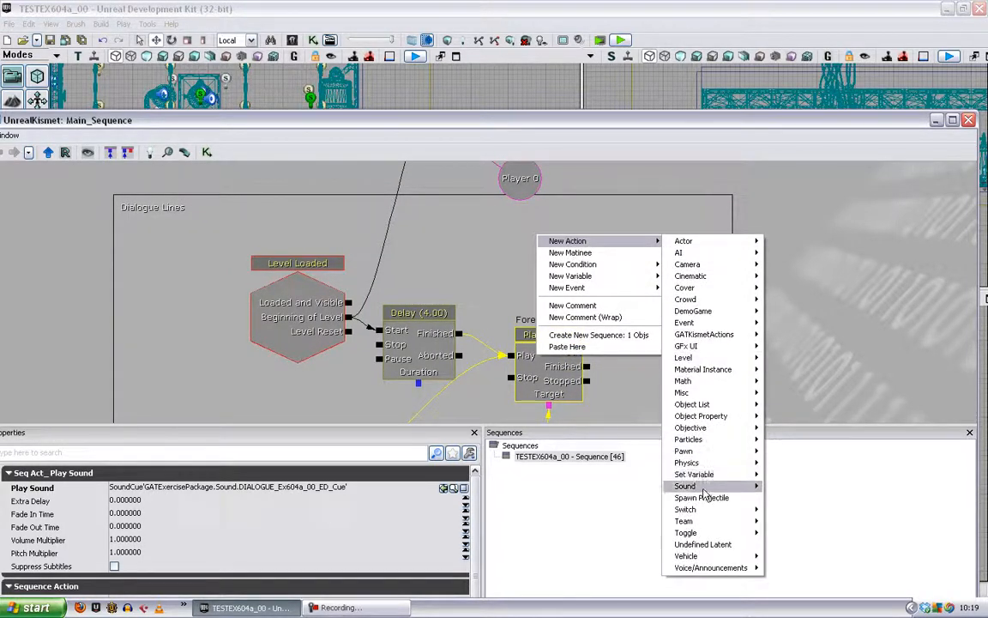
mouse_move(691, 486)
click(798, 533)
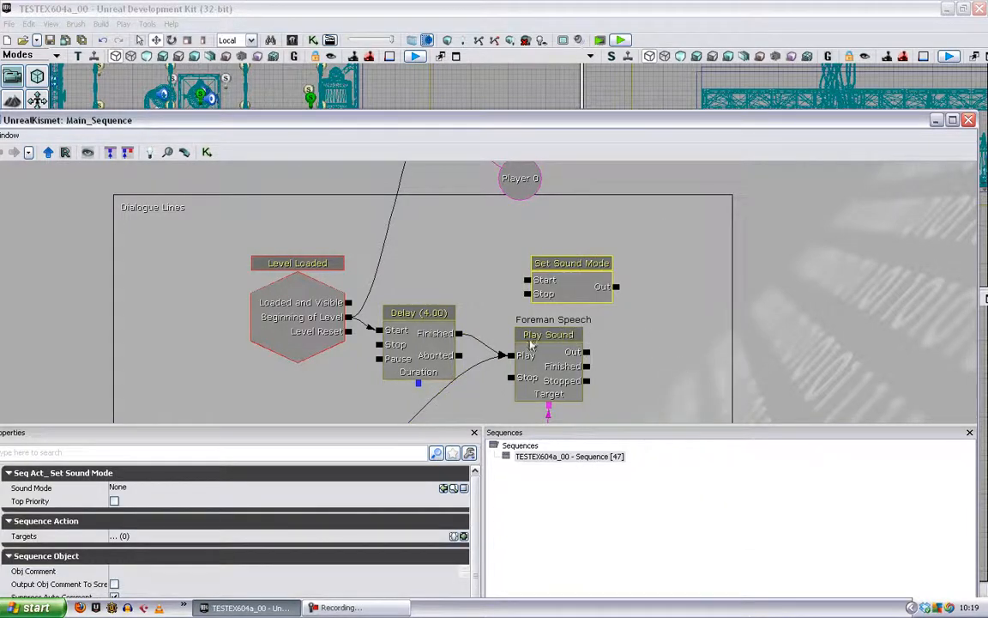
- Connect the 4.00 Delay's Finished output to the Set Sound Mode action's Start input, reposition the action, and close Kismet
click(457, 338)
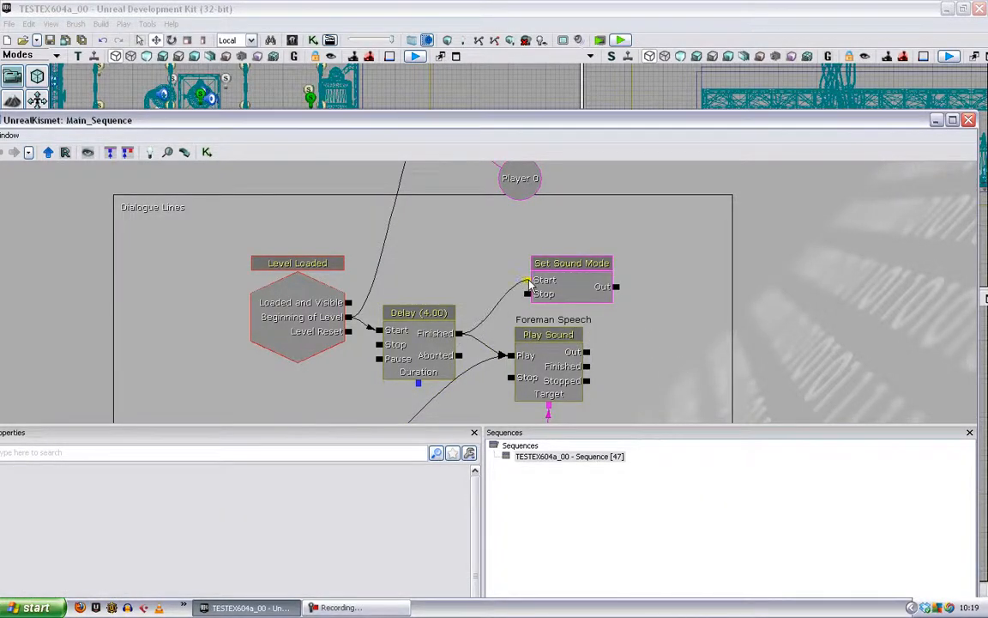
click(529, 285)
drag(547, 278, 536, 267)
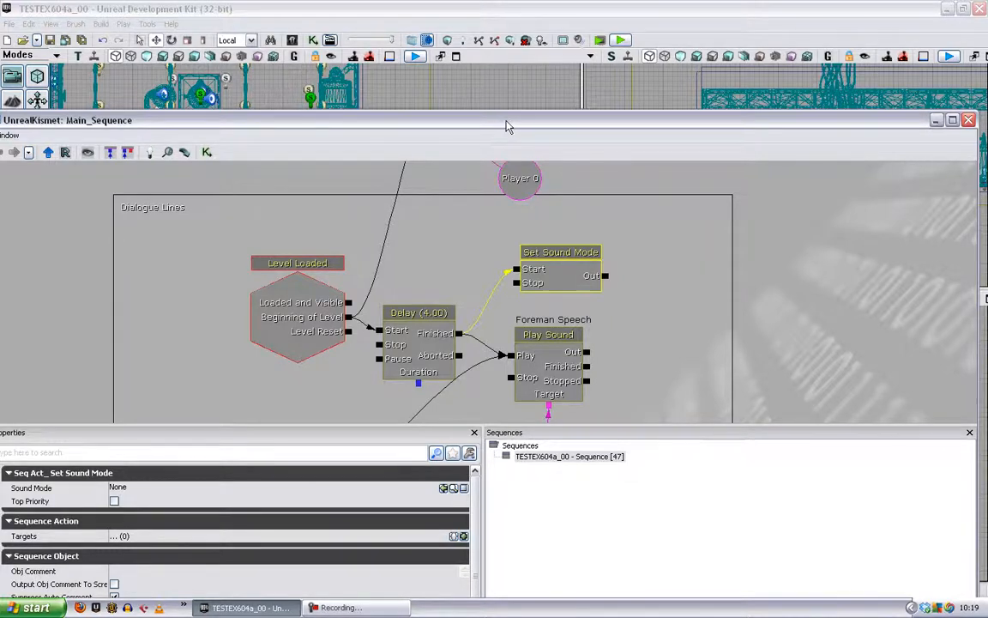
drag(508, 126, 539, 126)
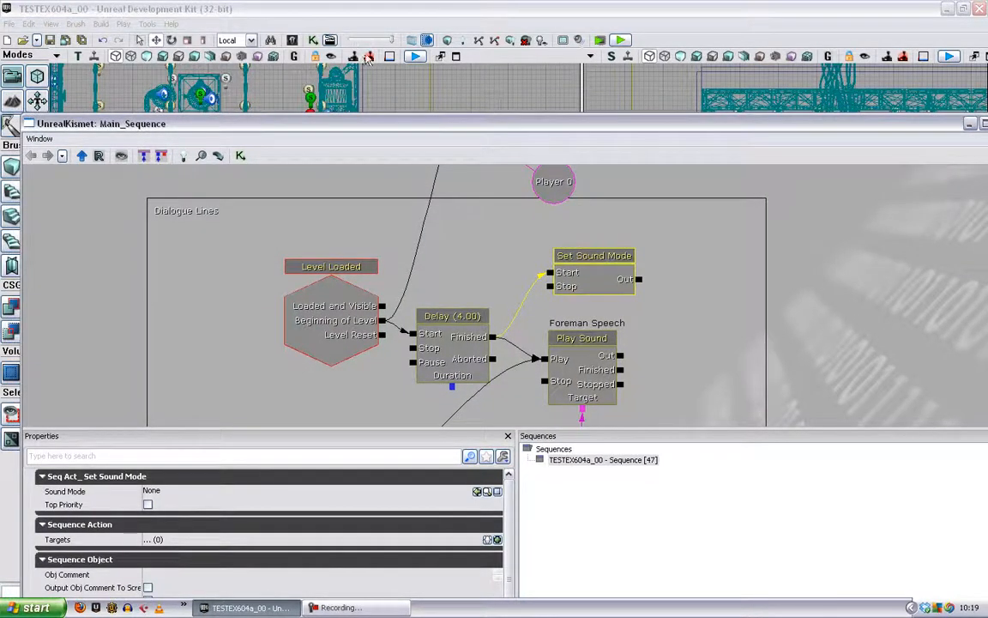
drag(933, 120, 871, 126)
click(939, 128)
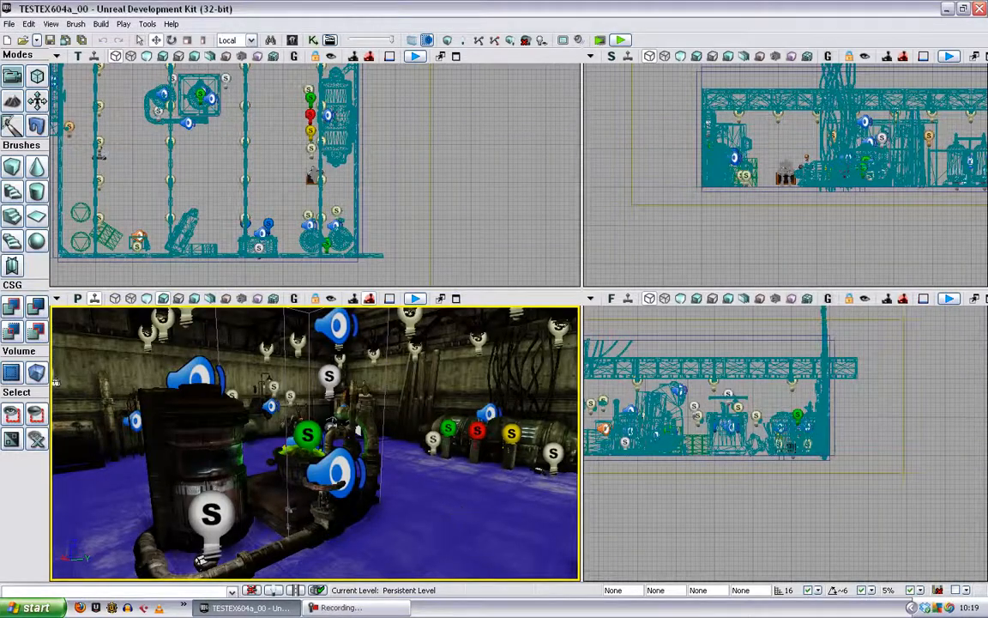
- Find the ambient sound actor near the metal door and barrels in the perspective view and open its properties
right_drag(315, 444, 461, 512)
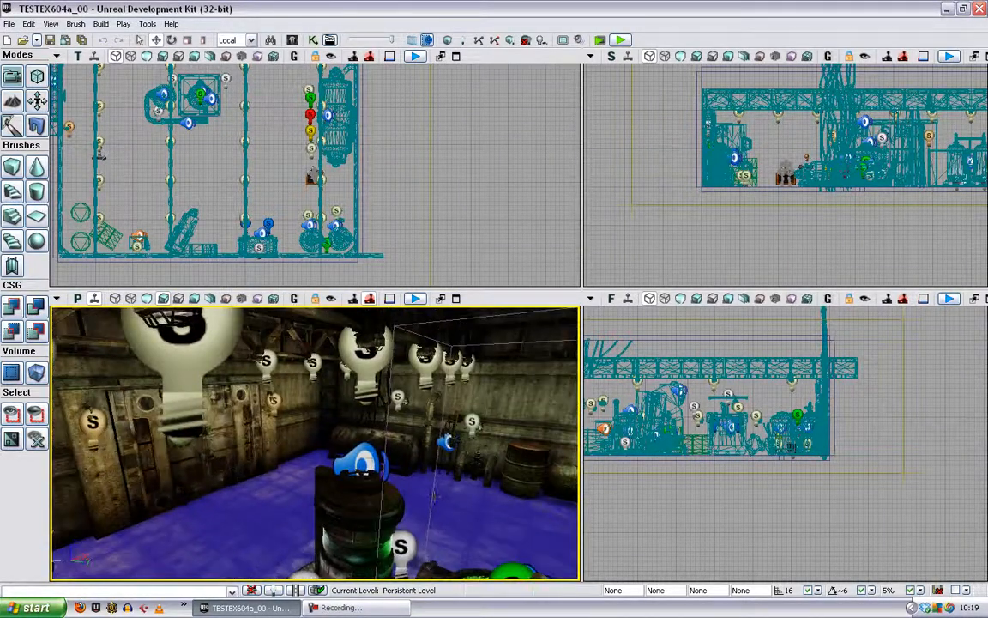
click(363, 463)
right_drag(407, 497, 315, 469)
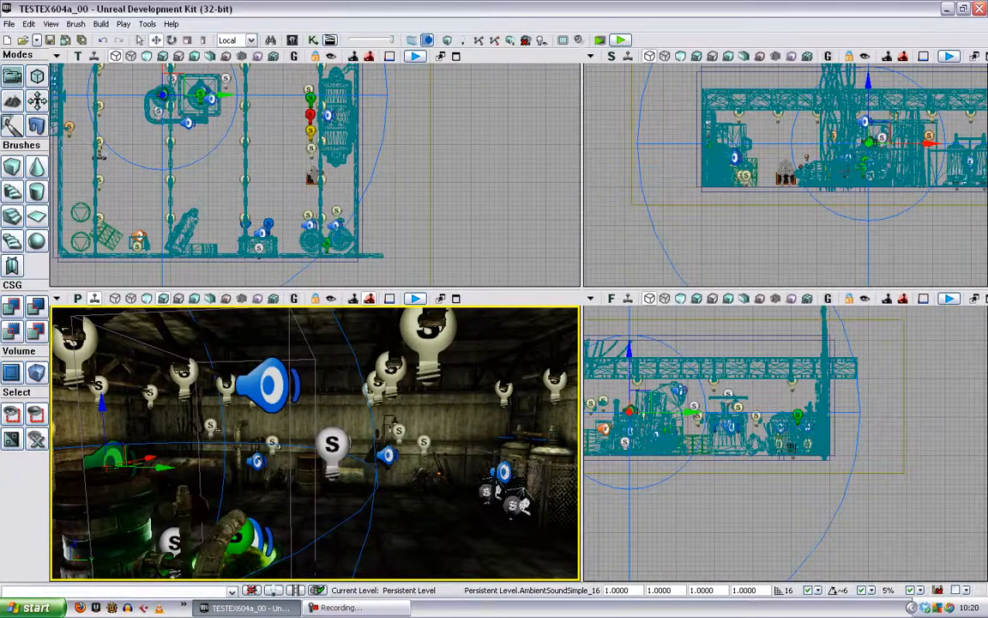
mouse_move(315, 444)
mouse_down()
mouse_move(181, 428)
mouse_move(129, 412)
mouse_move(124, 369)
mouse_move(319, 455)
mouse_up()
click(273, 436)
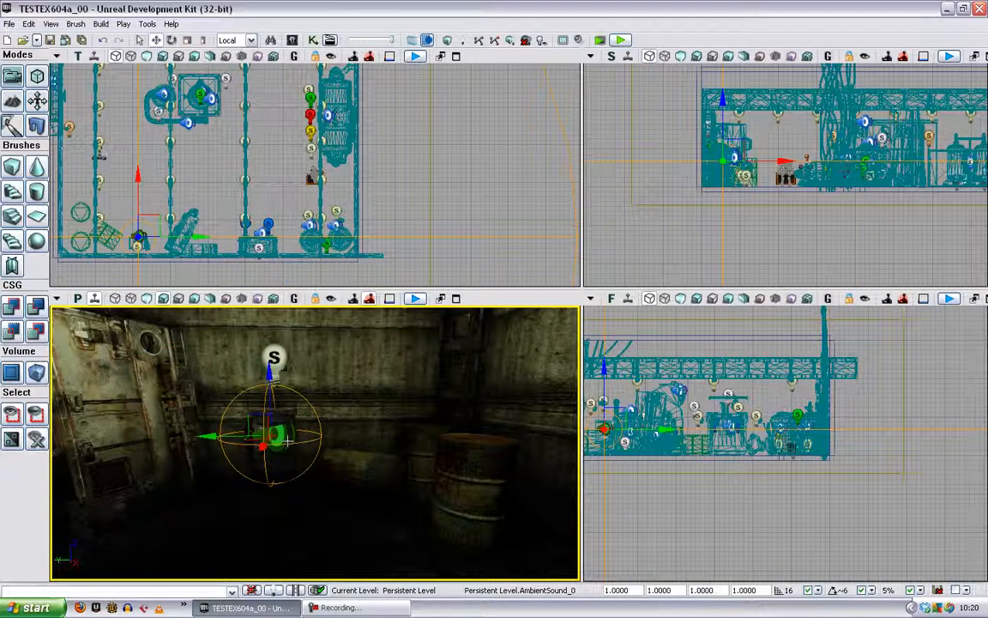
double_click(287, 441)
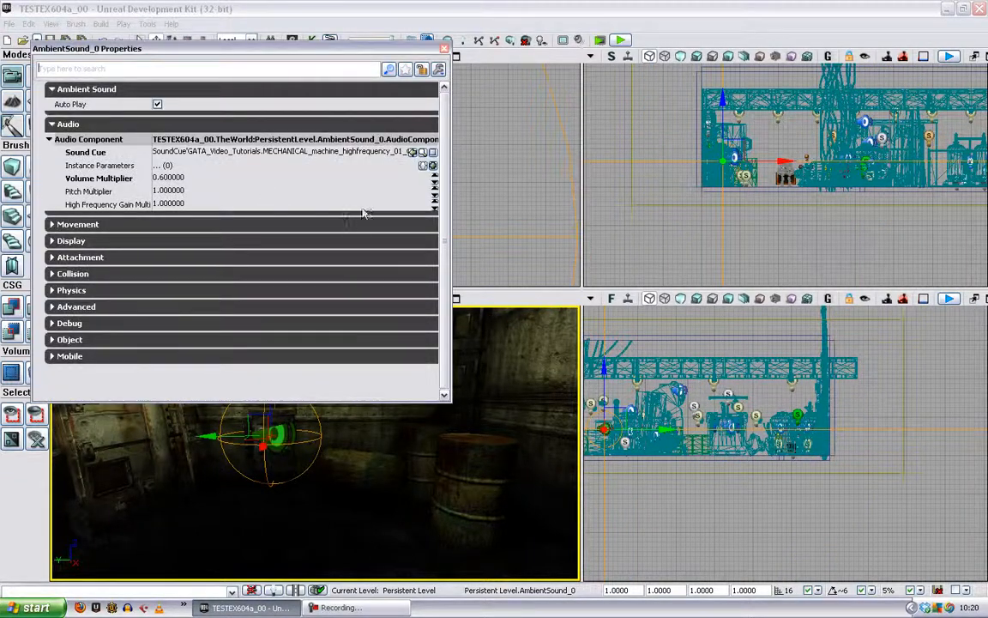
- Locate the actor's MECHANICAL_machine_highfrequency_01 sound cue in the Content Browser and check its sound class column
click(424, 153)
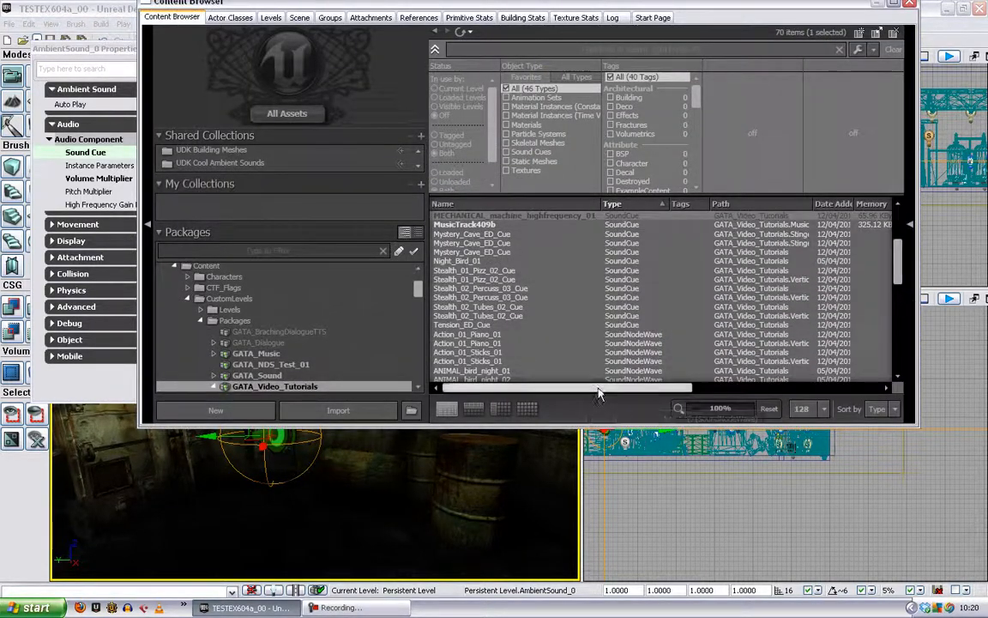
drag(600, 388, 696, 390)
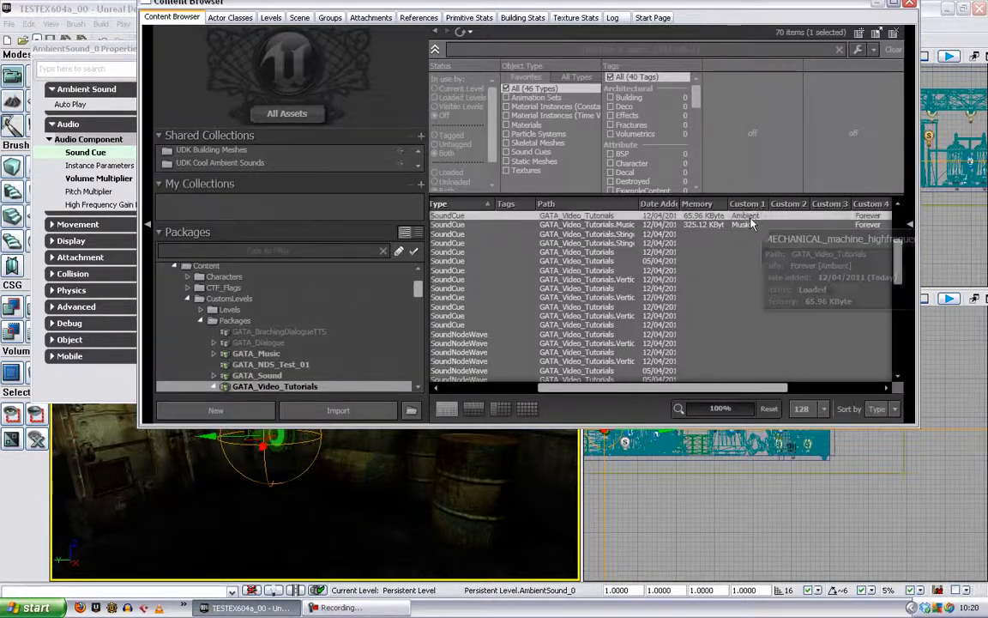
drag(717, 391, 614, 390)
- Try to bring up the sound class options for Stealth_02_Percuss_03_Cue in the GATA_Video_Tutorials package
click(472, 378)
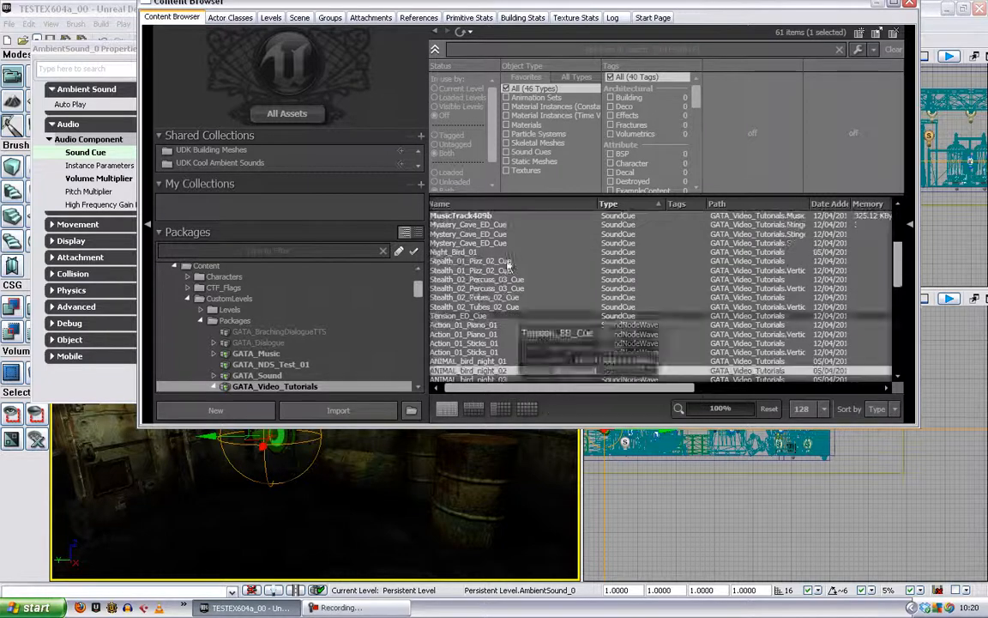
right_click(478, 279)
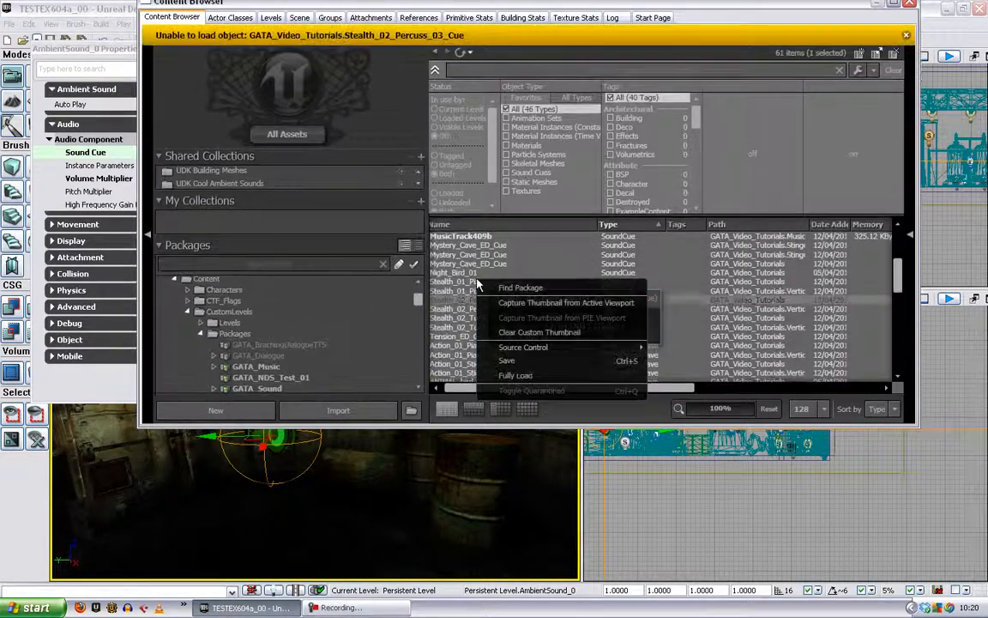
click(452, 317)
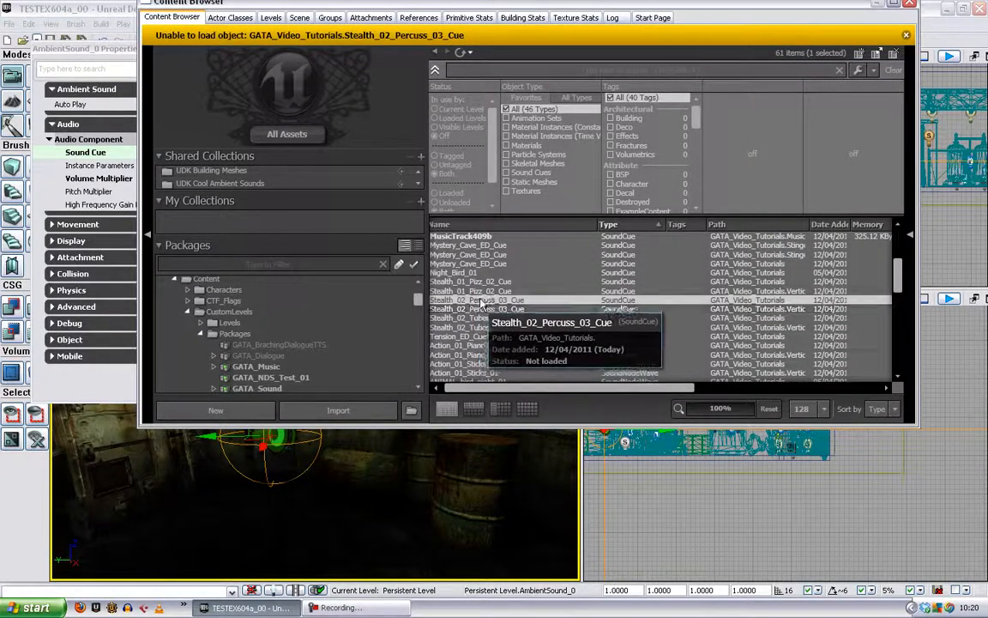
right_click(482, 301)
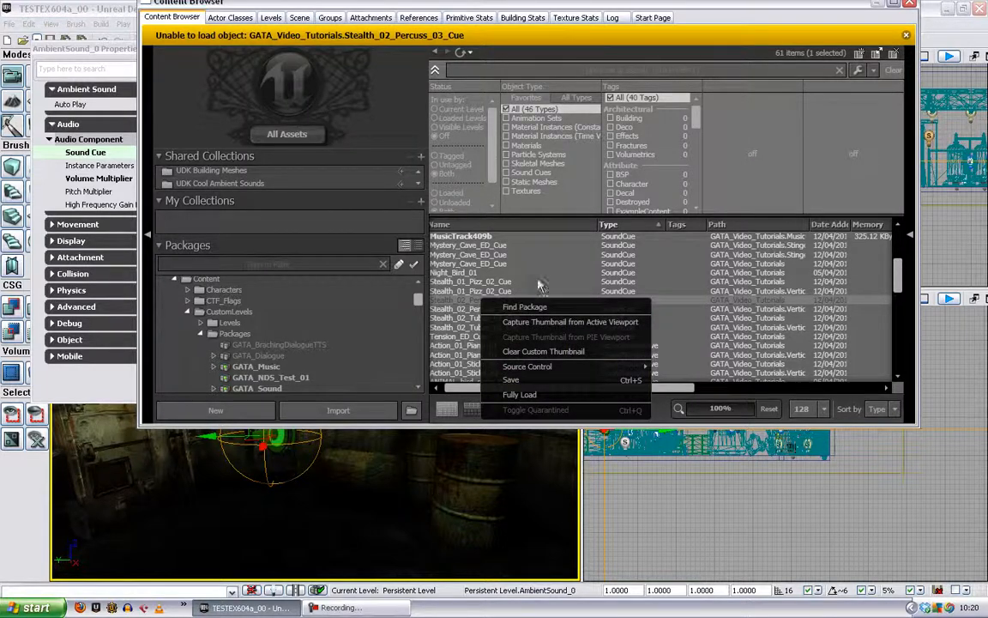
click(466, 251)
- View the sound classes that can be assigned to Cave_Stinger_01_Cue
scroll(471, 276, up, 4)
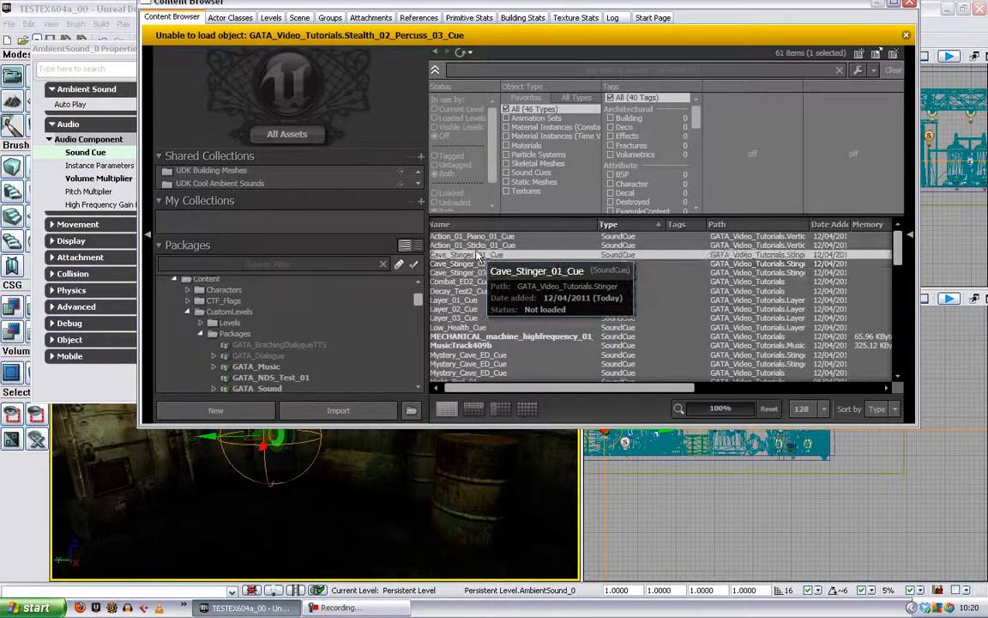
right_click(478, 256)
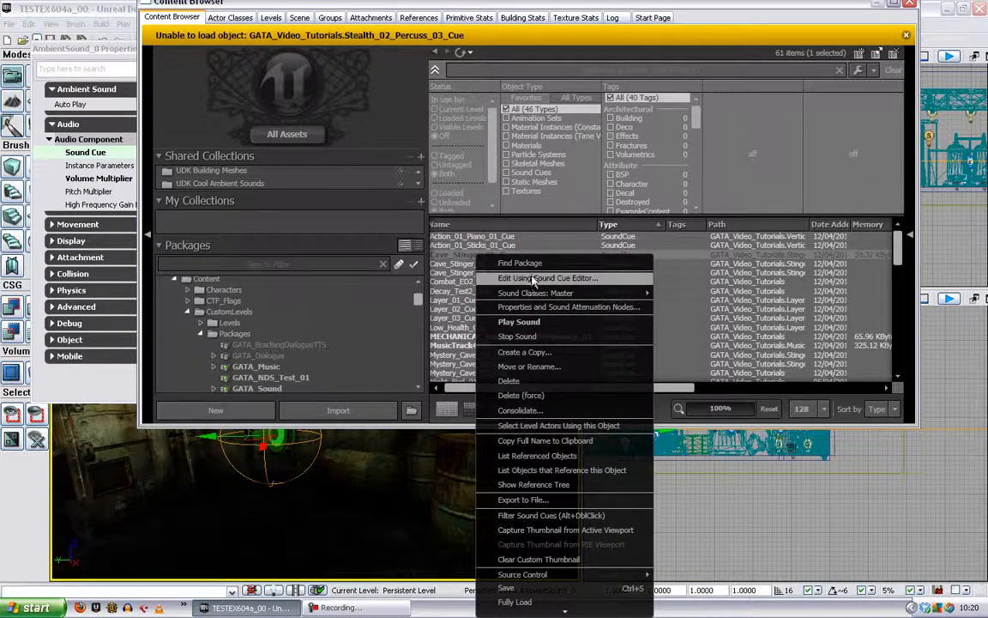
mouse_move(540, 295)
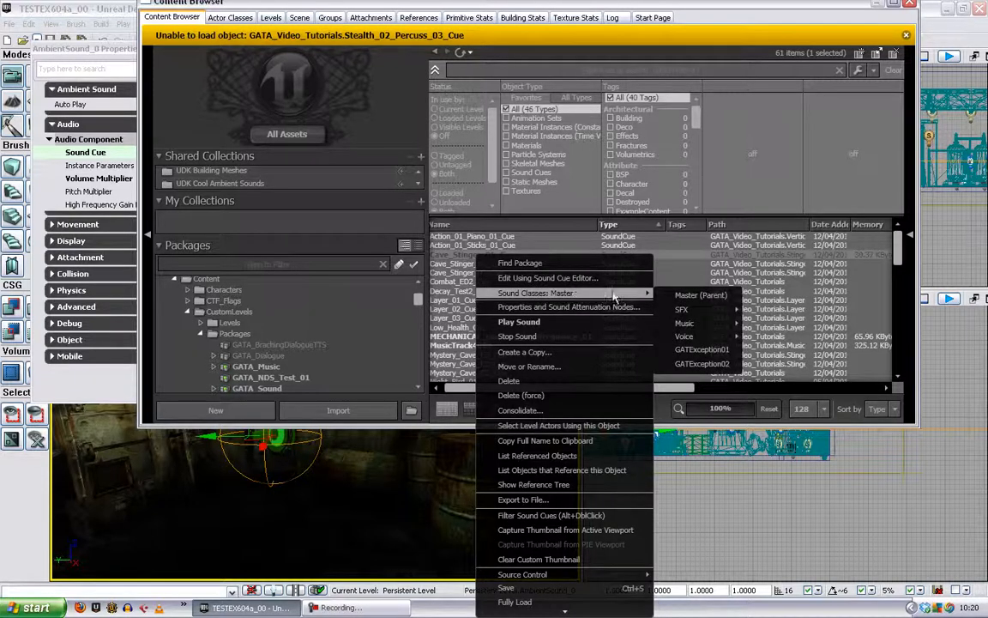
mouse_move(686, 324)
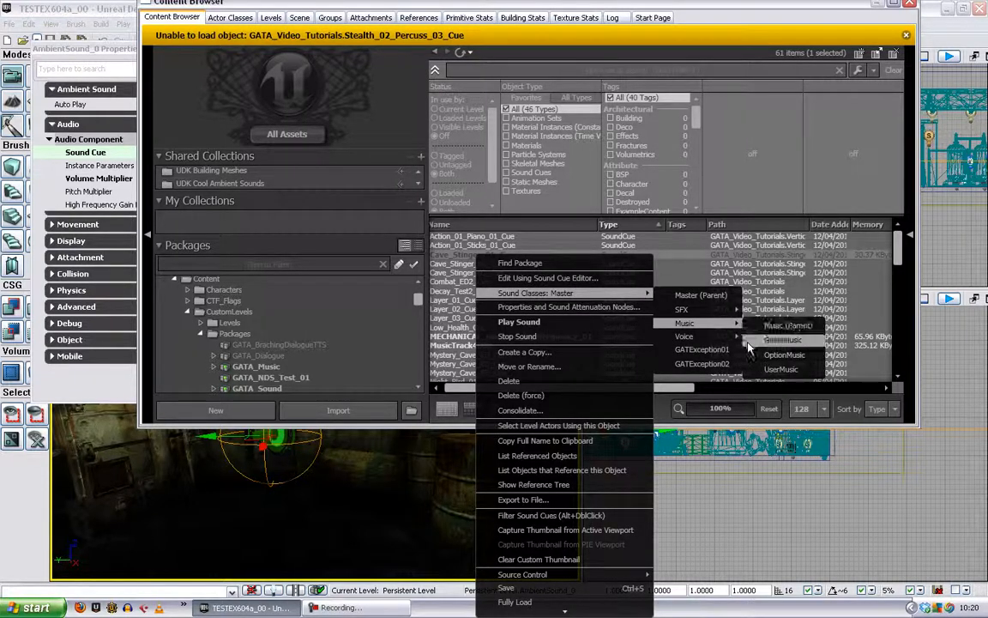
- Show the SoundClassesAndModes package's assets and open the ChatterEnemytell sound class in the Sound Class Editor
click(421, 292)
drag(421, 291, 420, 375)
click(250, 290)
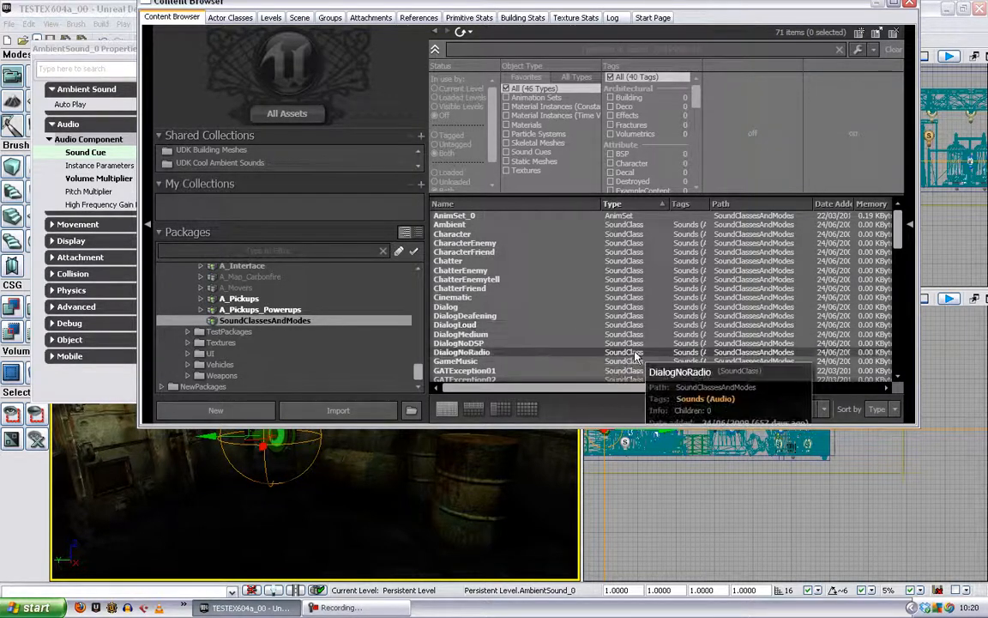
double_click(463, 280)
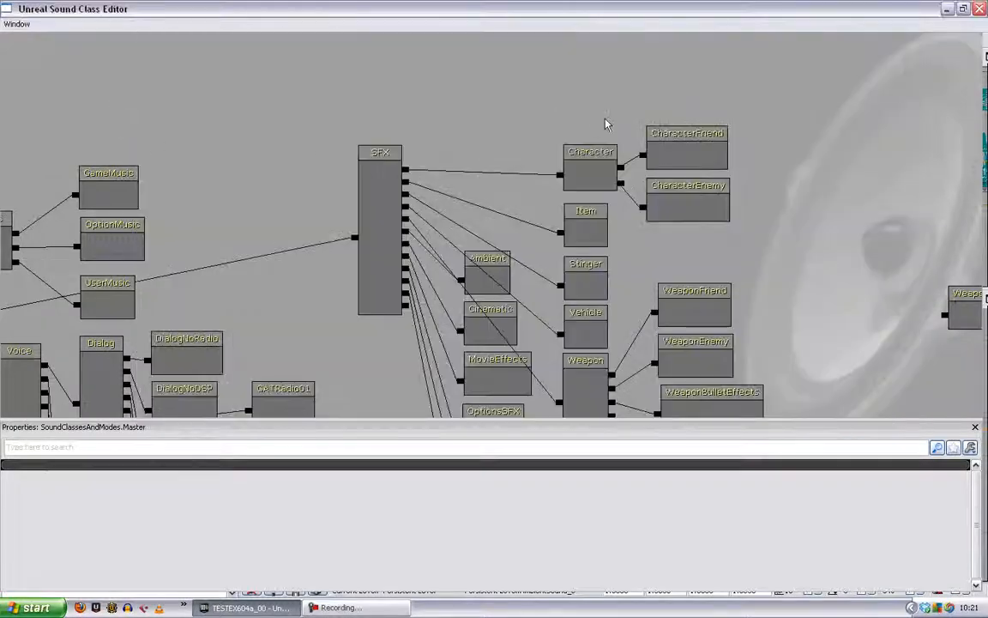
- Examine the Voice branch of the sound class hierarchy and select DialogNoDSP to view its properties
drag(319, 340, 538, 153)
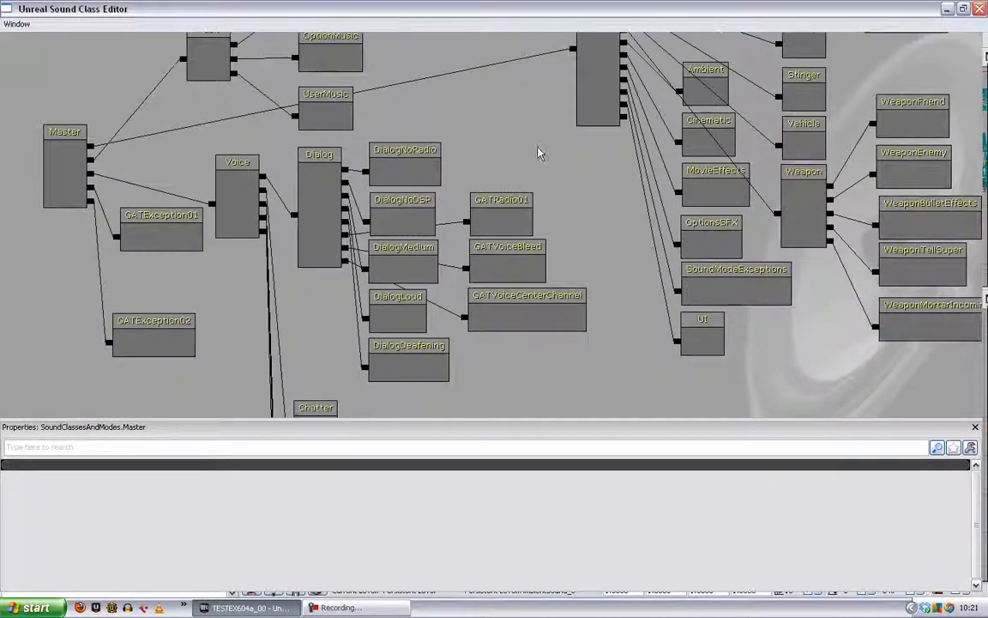
drag(564, 205, 606, 238)
drag(366, 259, 375, 190)
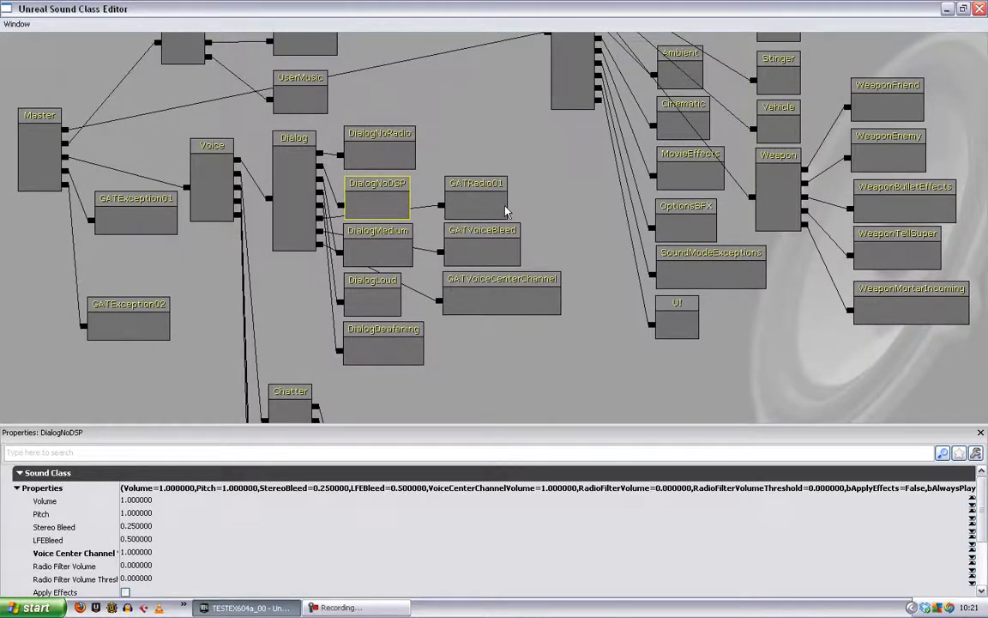
- Select the SFX sound class, examine its properties and child classes, and close the Sound Class Editor
drag(573, 192, 489, 289)
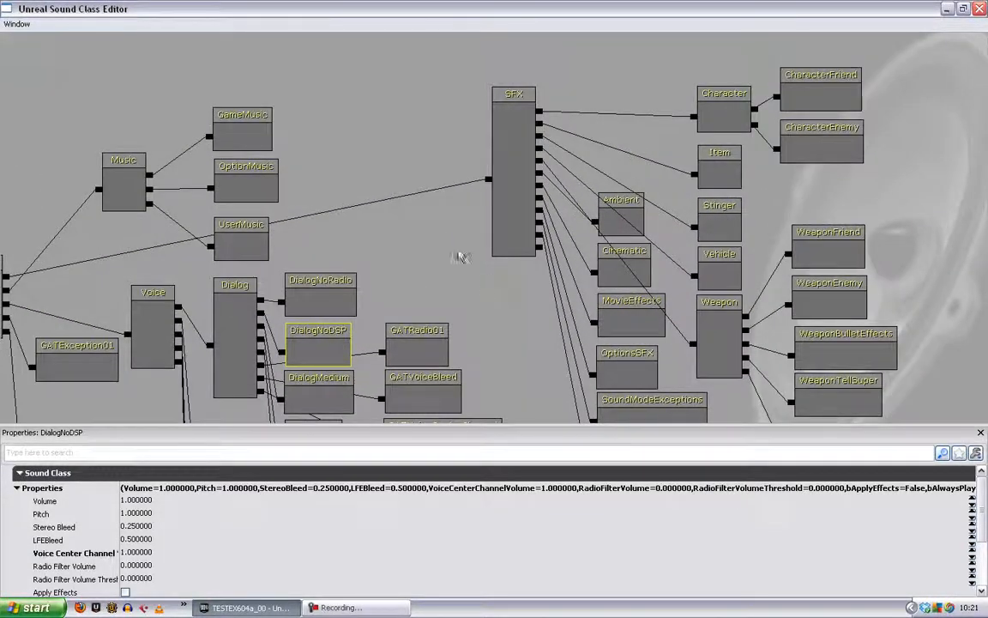
drag(442, 248, 393, 260)
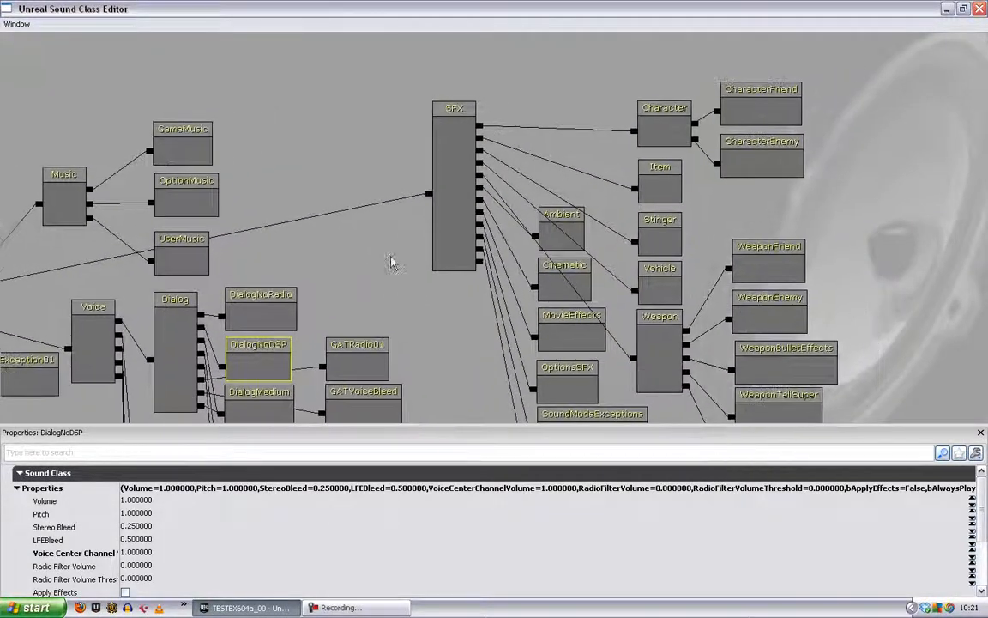
click(450, 173)
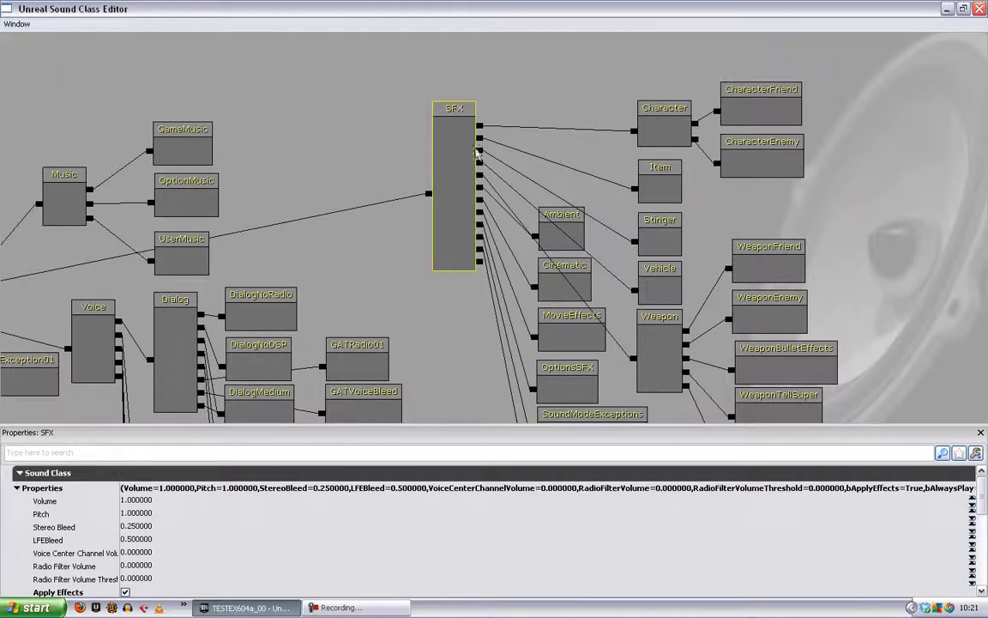
drag(488, 243, 360, 147)
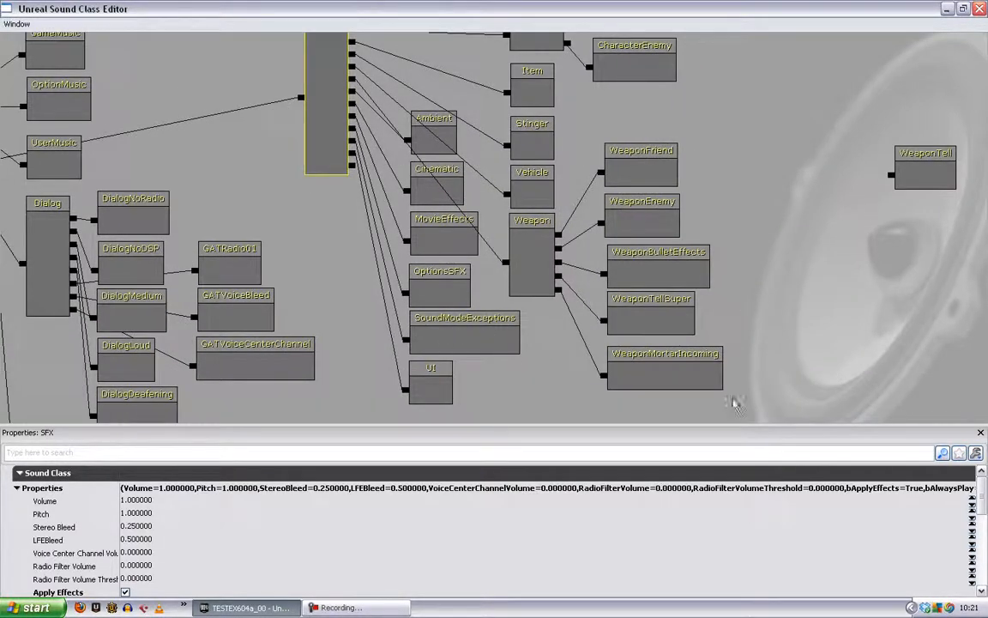
drag(330, 204, 403, 331)
click(980, 10)
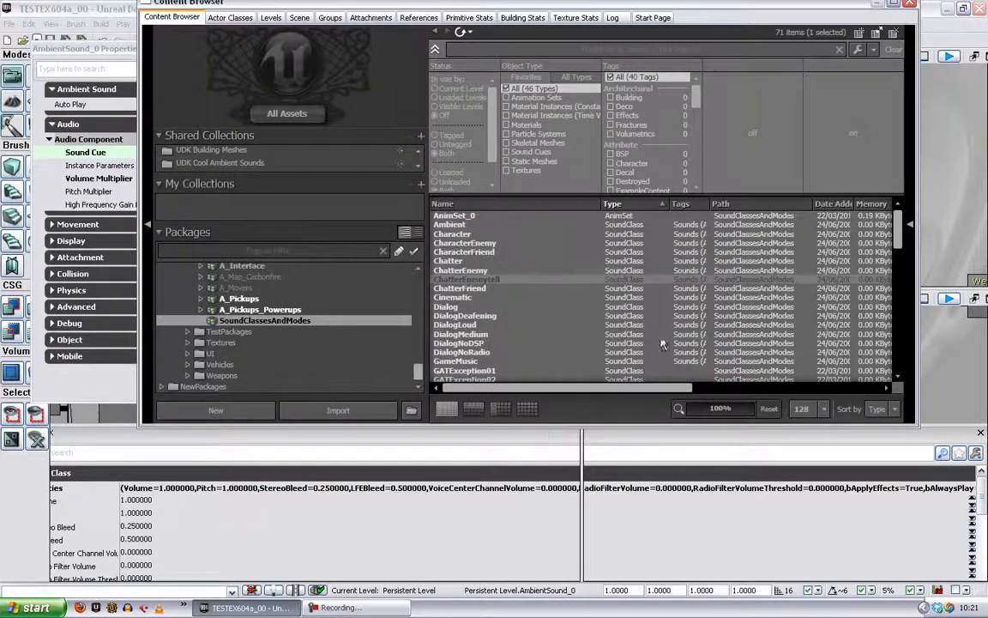
- Open the properties of the GATSFXOnly sound mode and examine its sound class effects and timing settings
drag(898, 230, 900, 350)
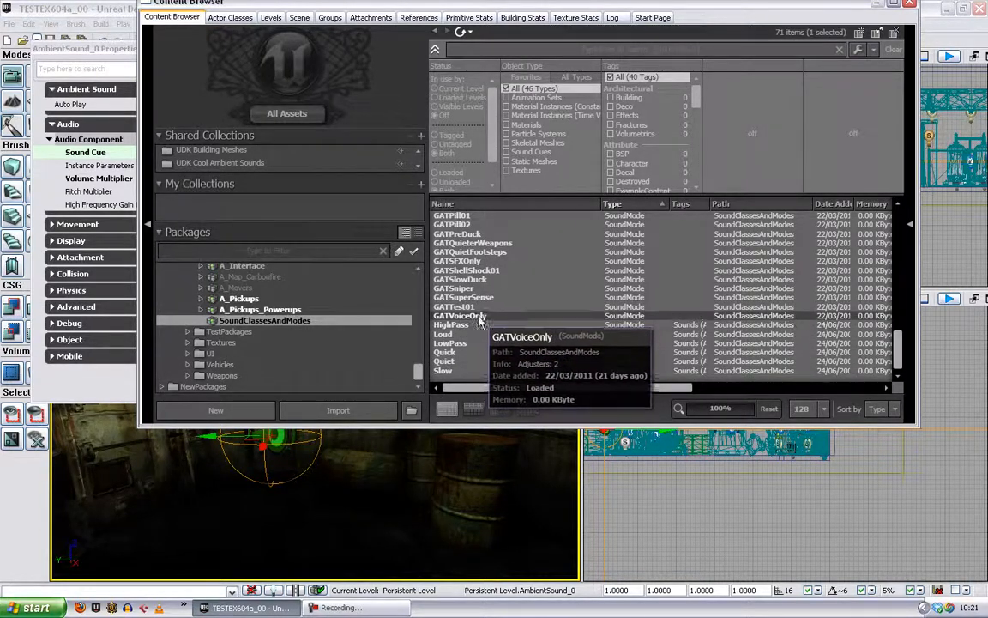
right_click(486, 265)
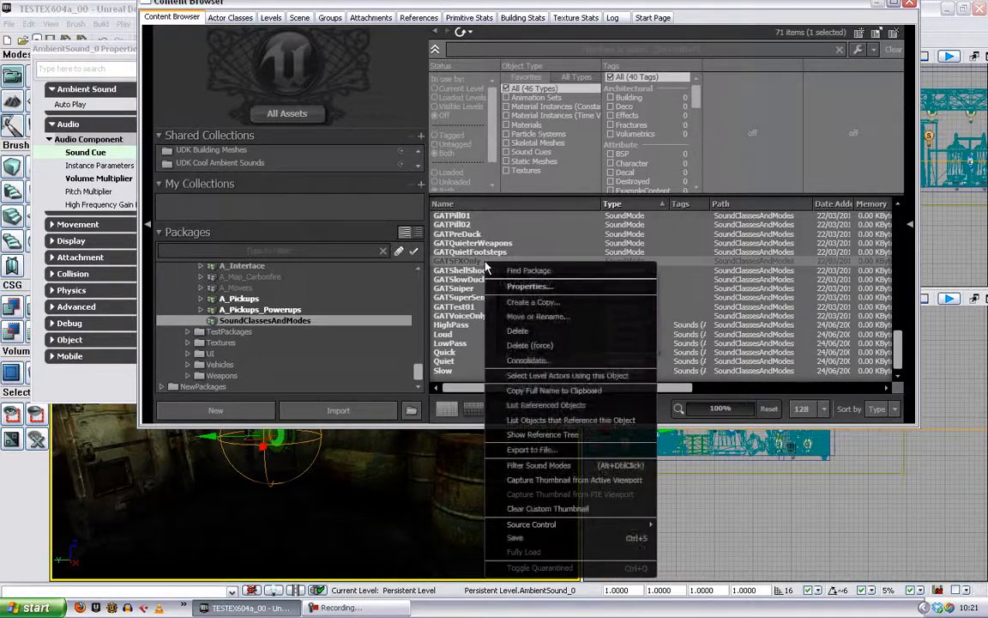
click(510, 288)
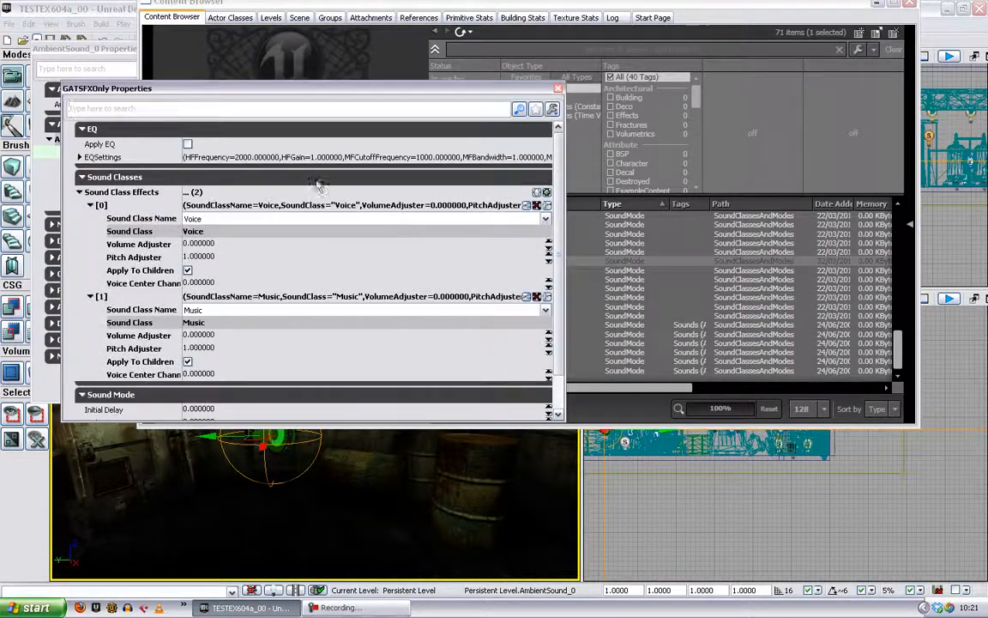
drag(290, 82, 435, 90)
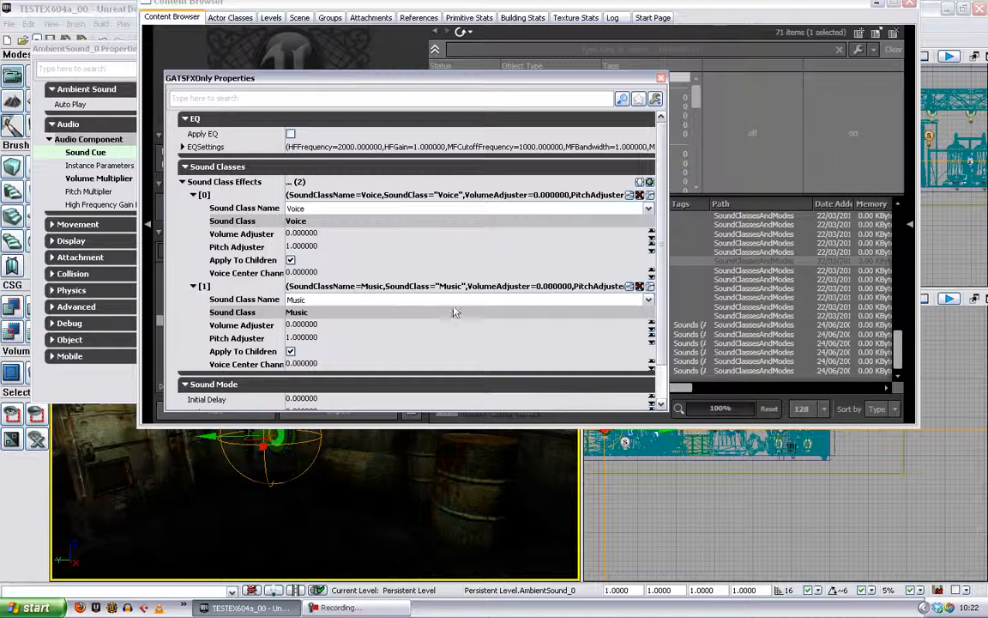
scroll(592, 211, down, 2)
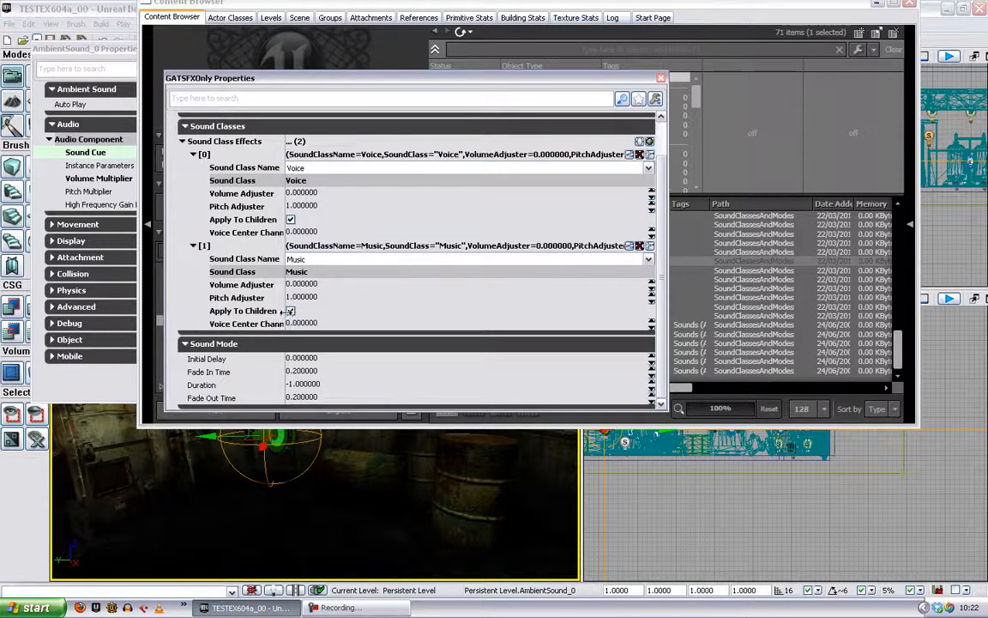
- Open the WeaponBulletEffects sound class in the Sound Class Editor and select the Music class to examine its children
click(716, 292)
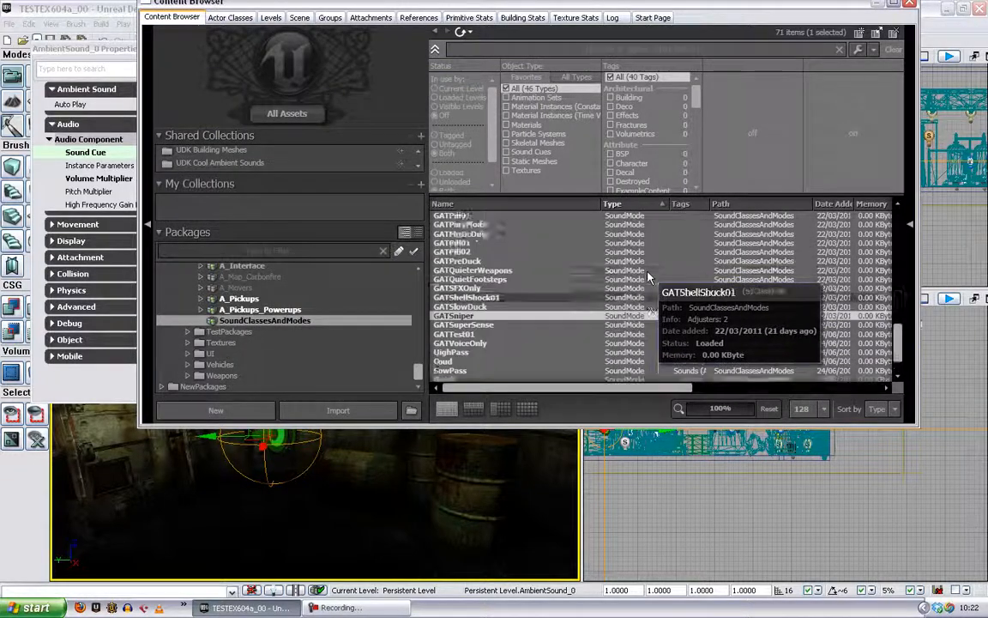
scroll(649, 278, up, 4)
double_click(476, 251)
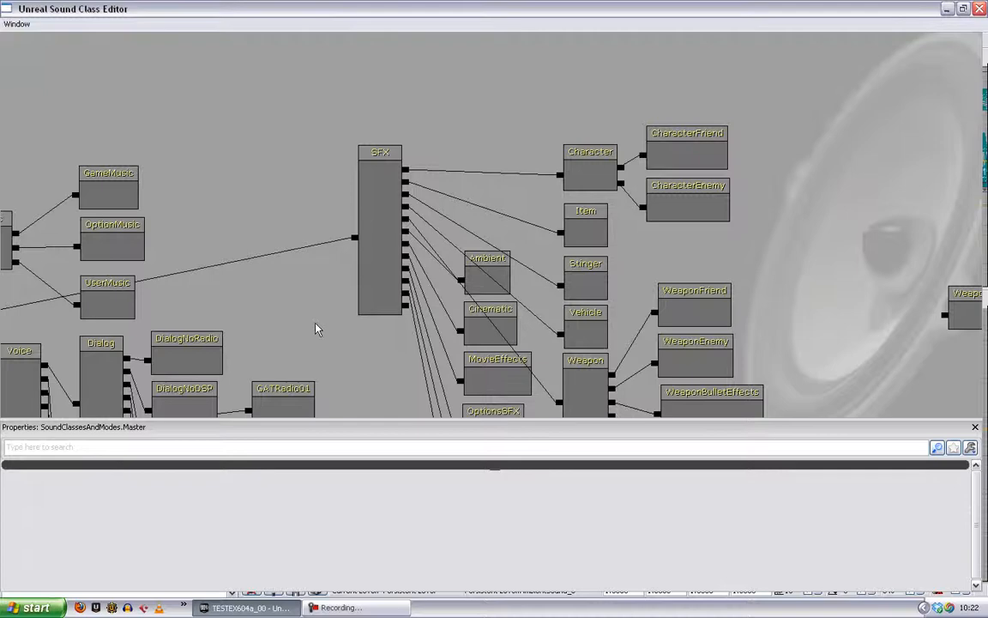
drag(316, 329, 518, 190)
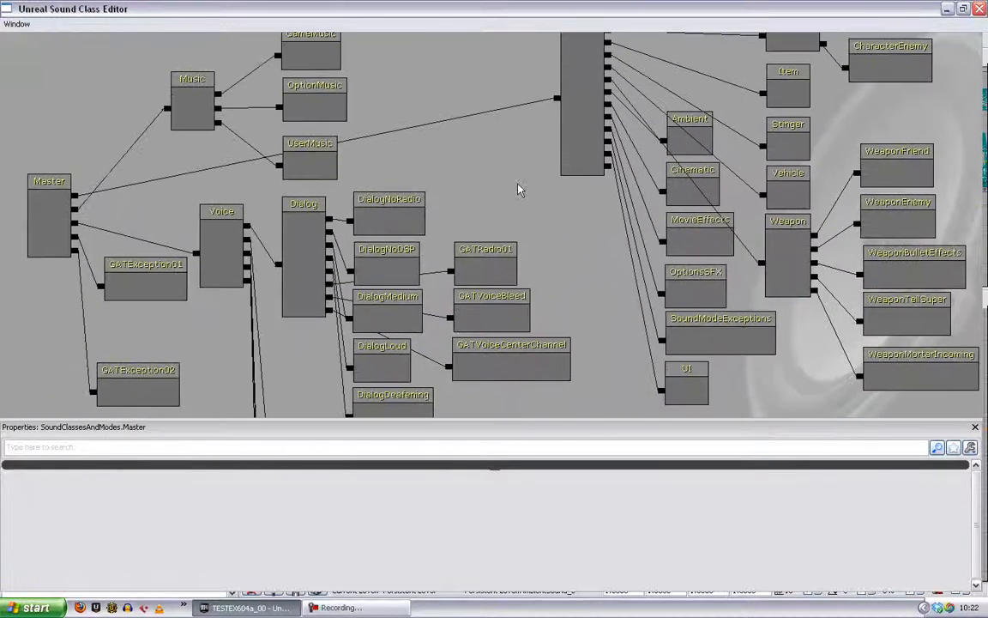
drag(549, 244, 577, 267)
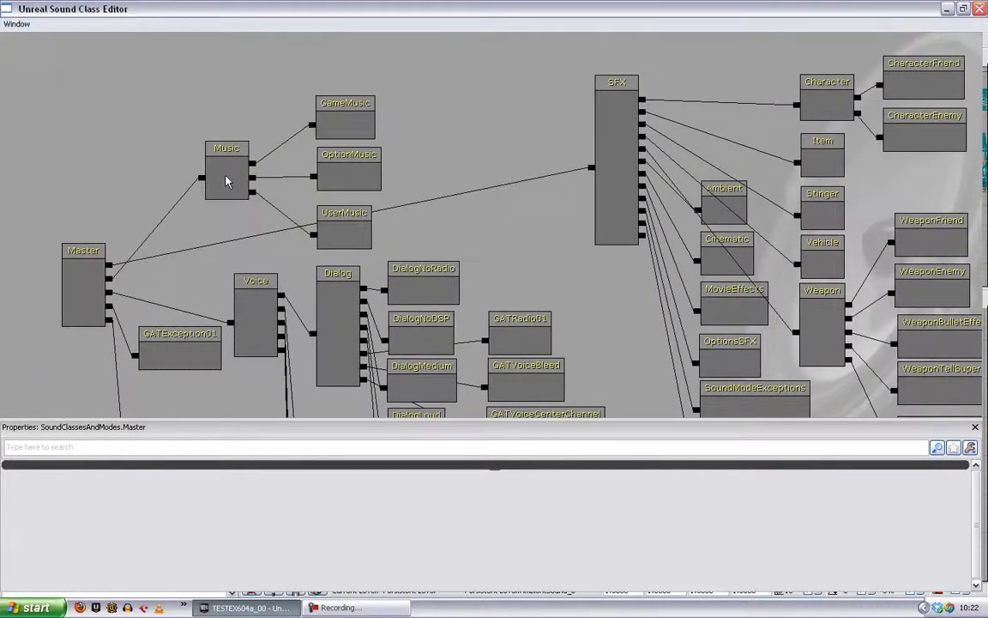
drag(225, 180, 274, 172)
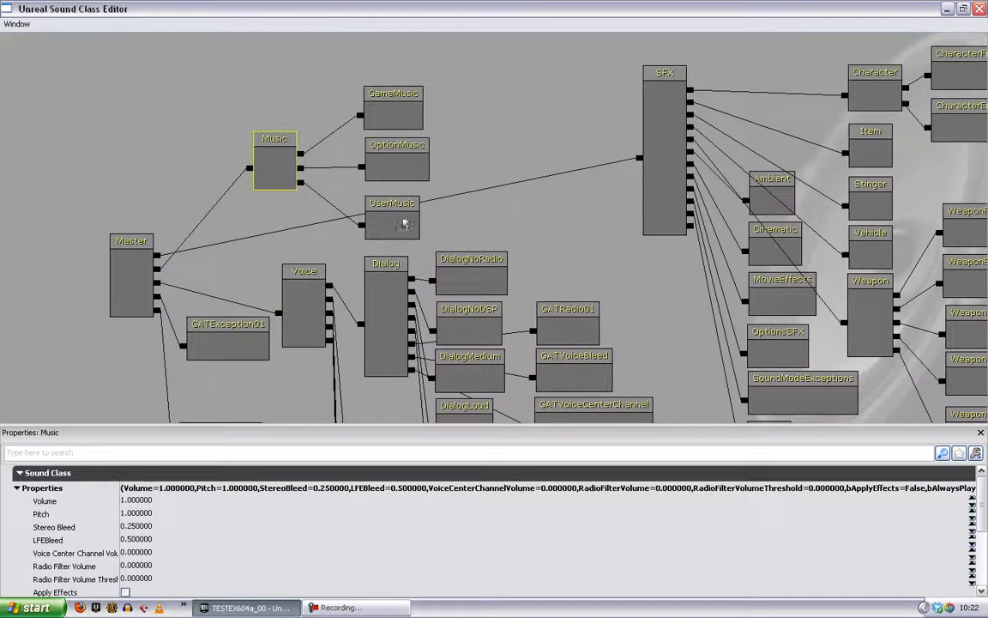
- Select the SFX class, inspect its branch down to the weapon subclasses, and close the Sound Class Editor
drag(680, 317, 482, 372)
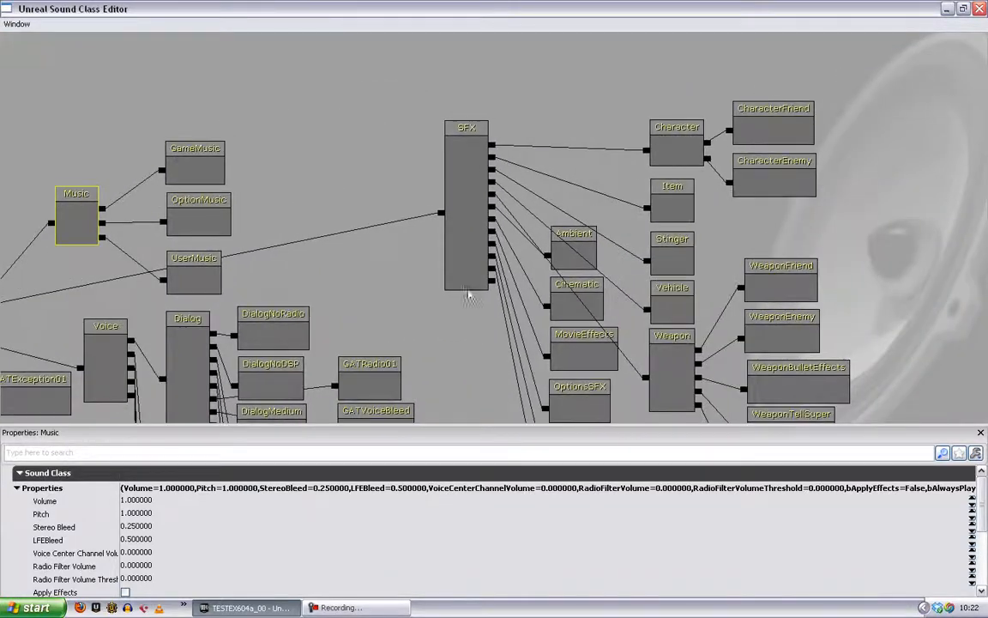
click(481, 193)
drag(867, 294, 788, 179)
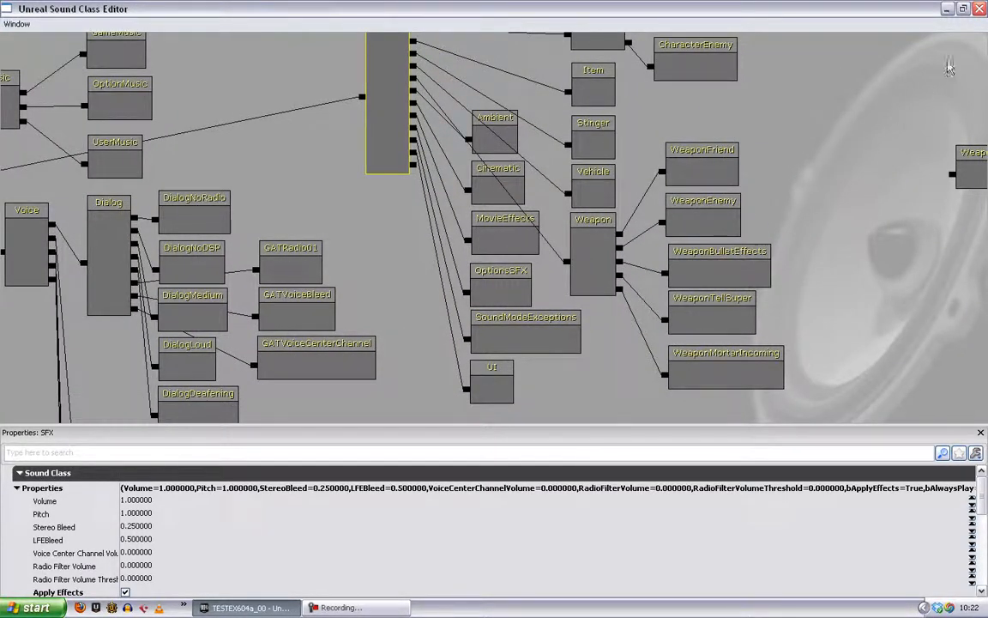
click(979, 8)
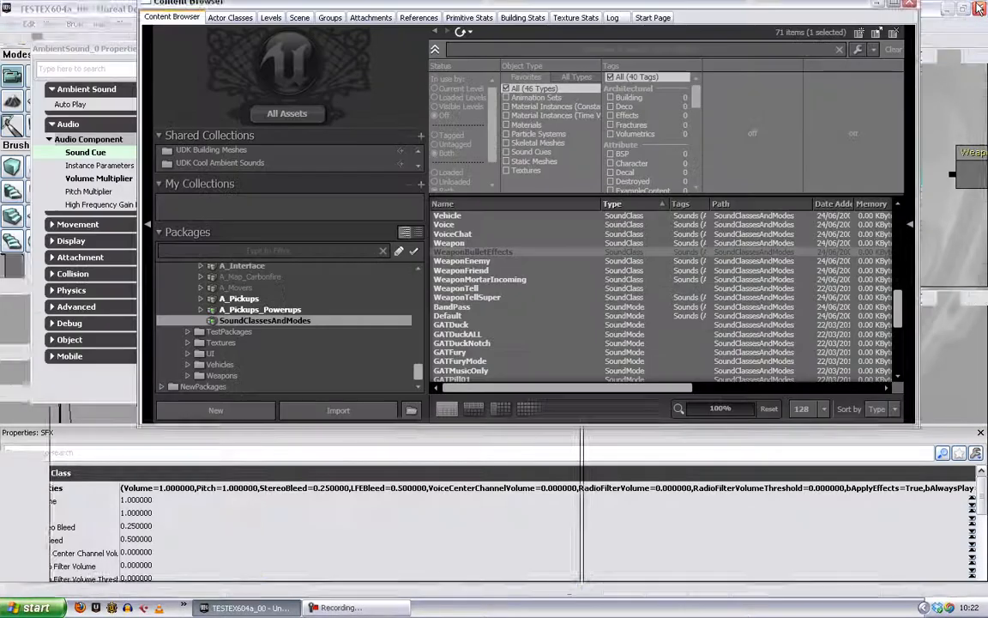
- Create a new SoundMode named Tutorial_Test in the SoundClassesAndModes package
scroll(542, 336, down, 5)
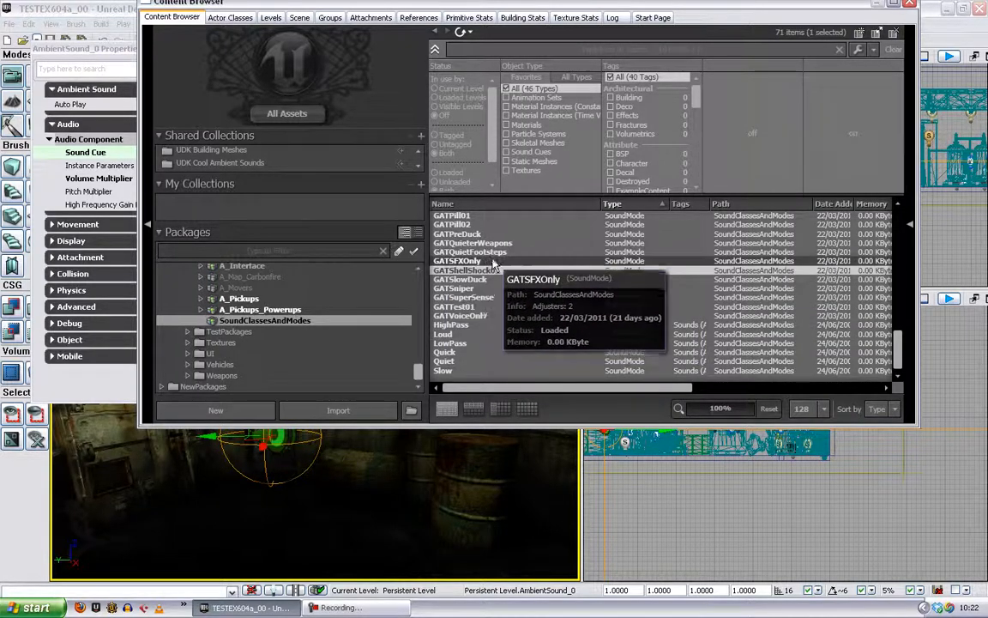
click(526, 408)
right_click(551, 248)
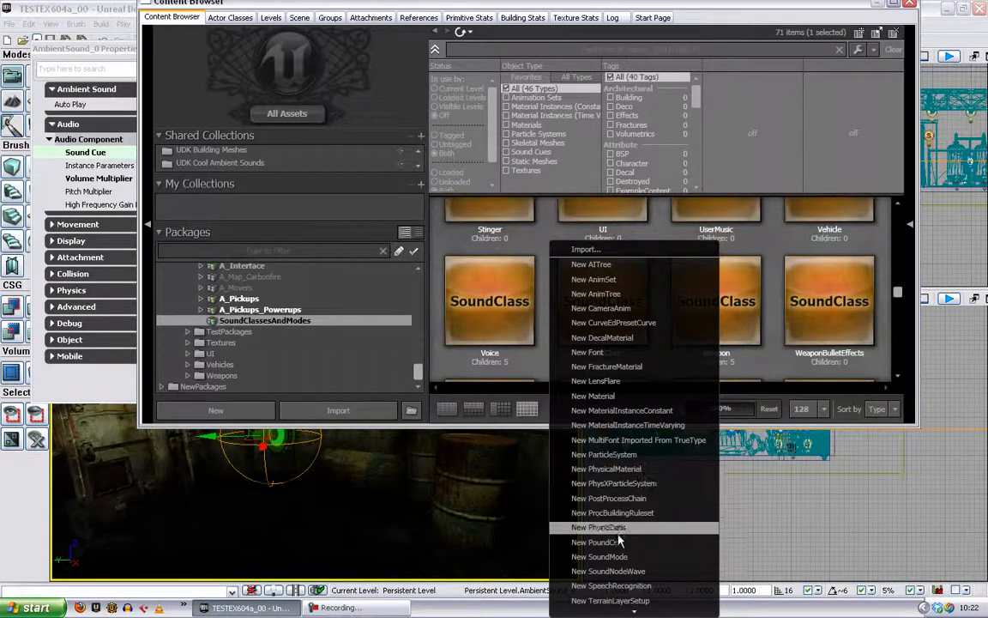
click(562, 556)
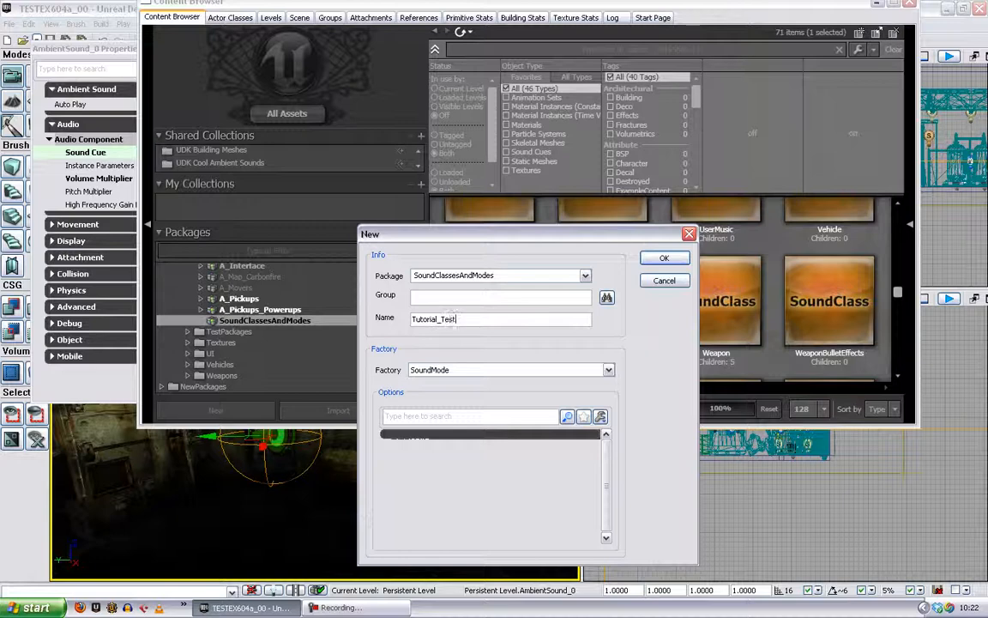
click(665, 258)
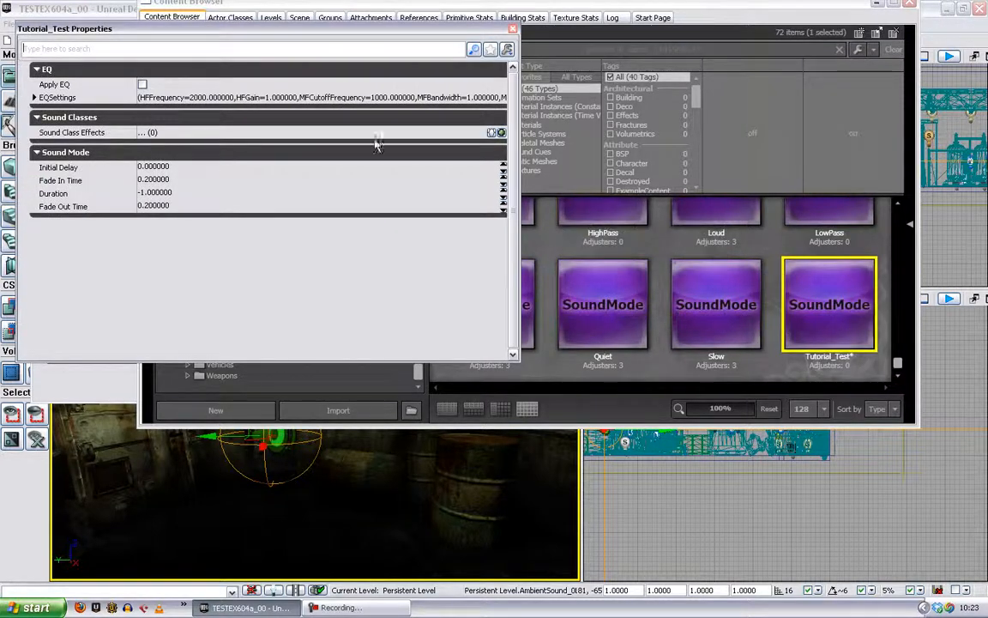
- Add a sound class effect for the Ambient class to Tutorial_Test and set its volume adjuster to 0.3
click(492, 133)
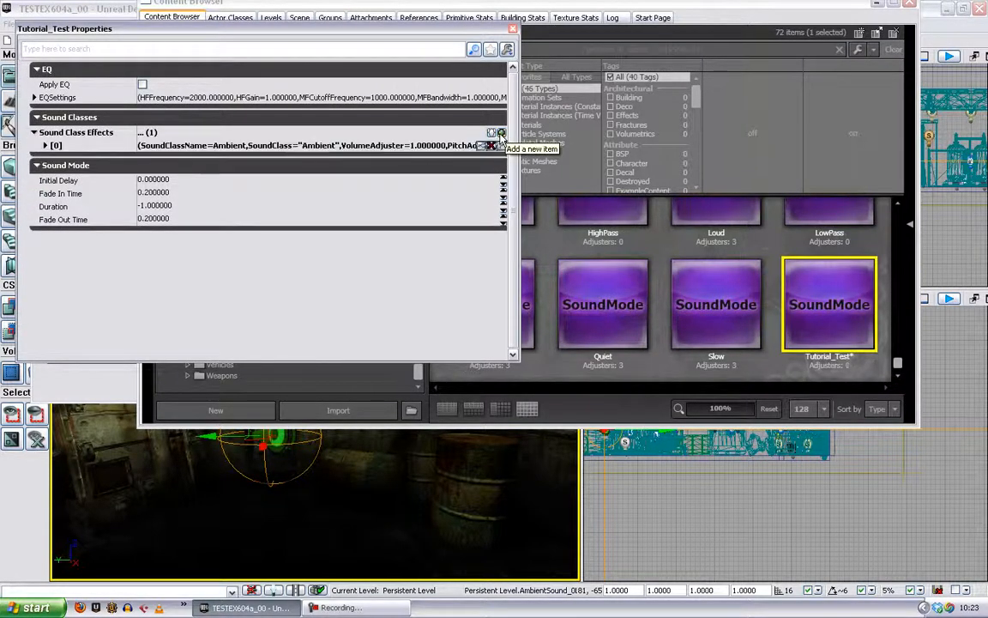
click(45, 144)
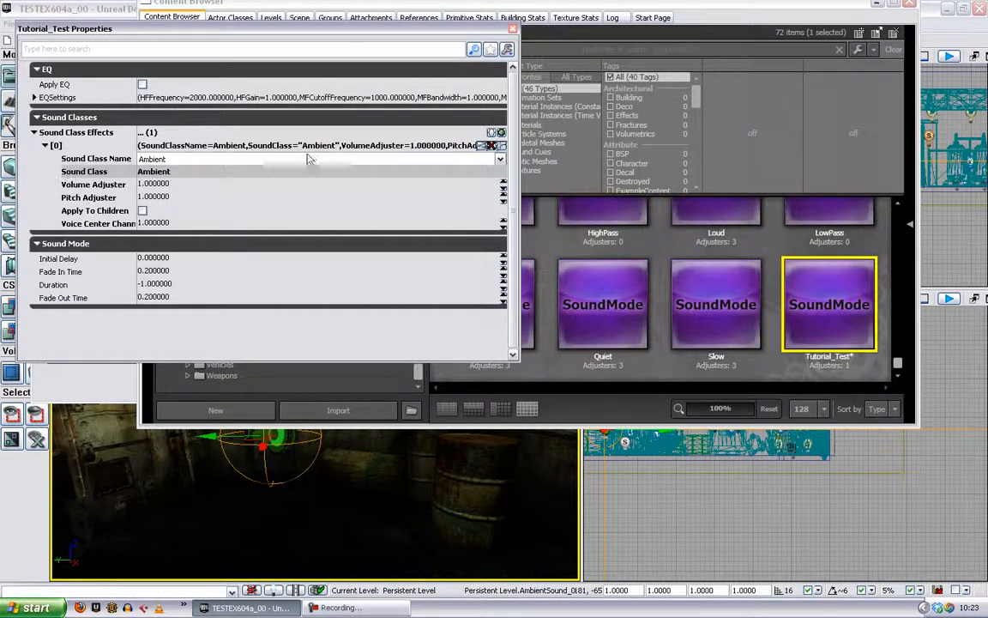
click(447, 159)
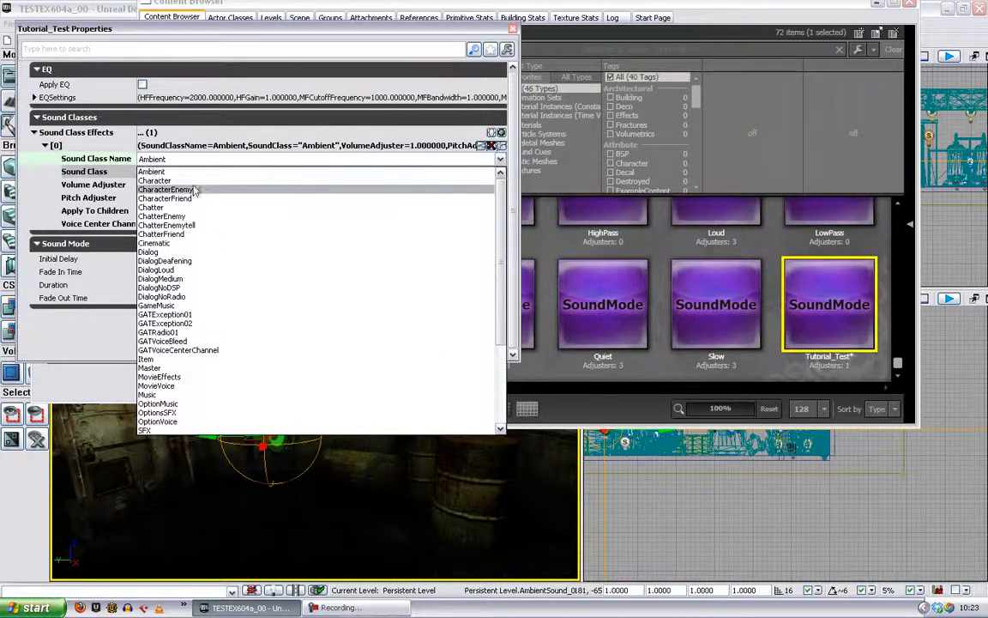
click(184, 171)
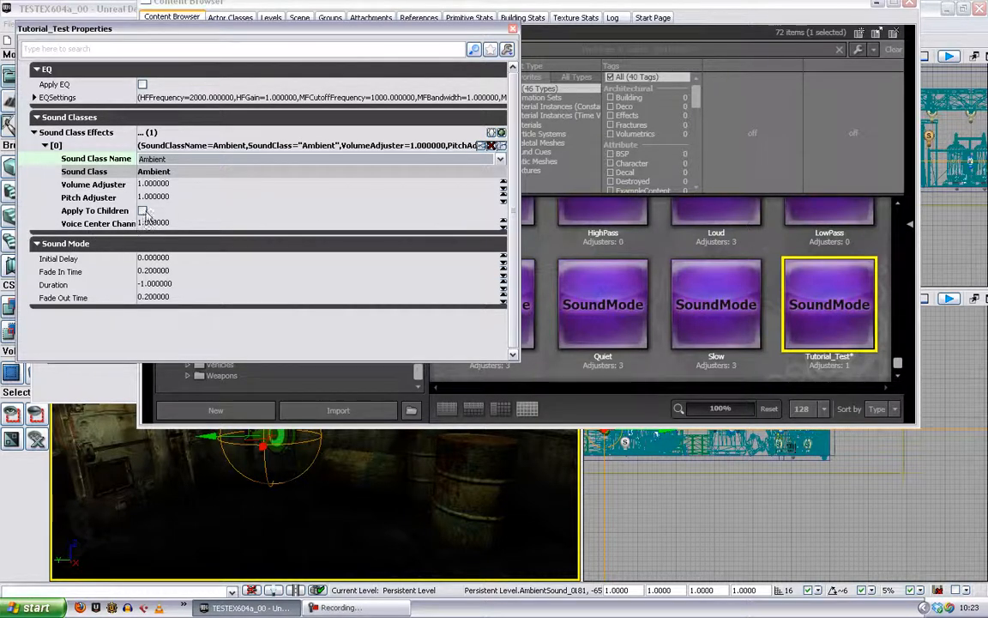
click(198, 186)
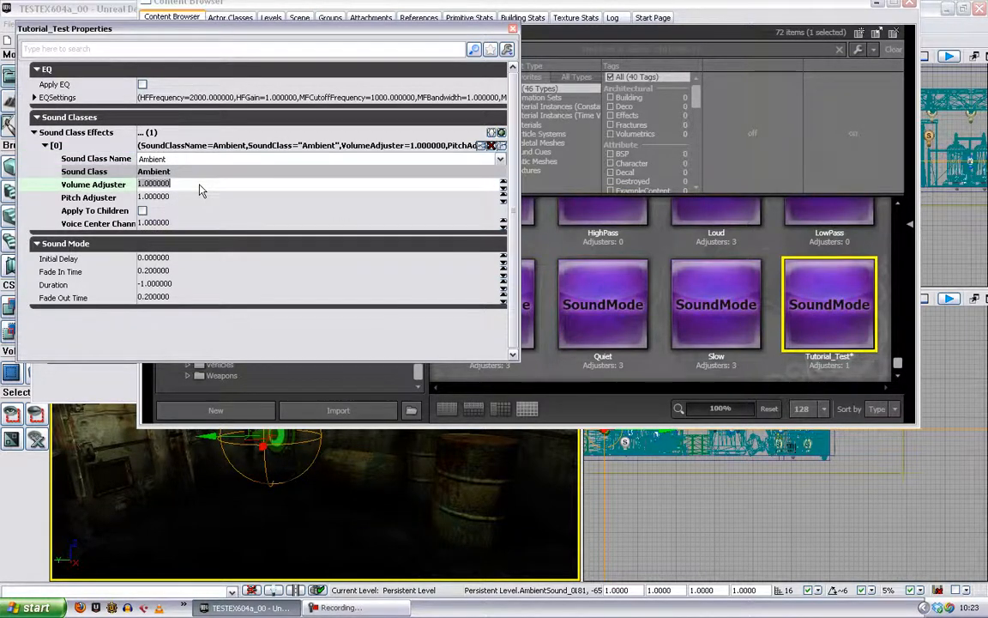
text(0.3)
key(Return)
- Add a second sound class effect for the Music class, applied to its children, with a volume adjuster of 0.3
click(492, 133)
click(46, 236)
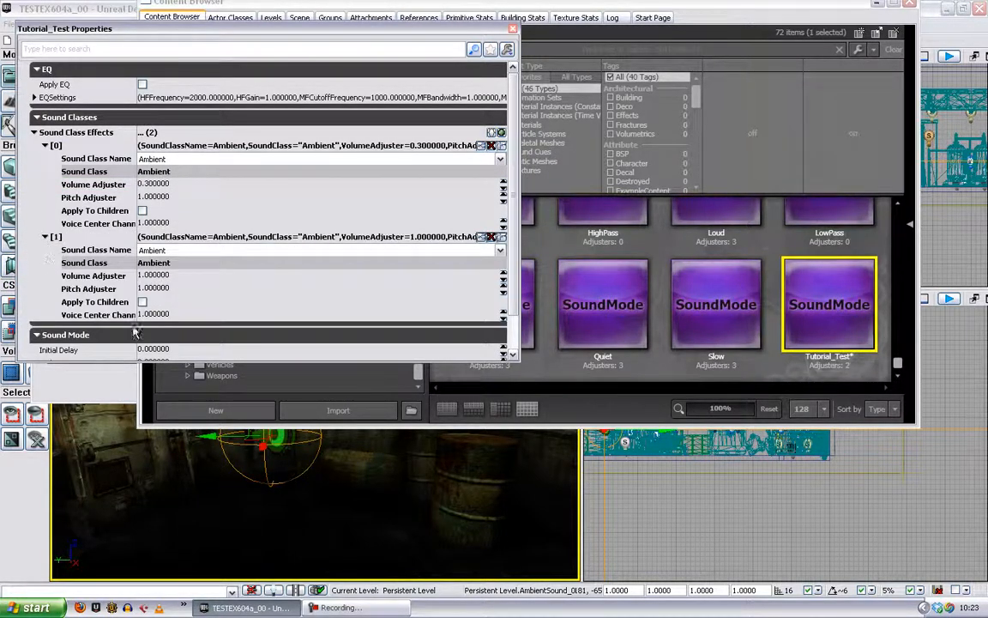
click(501, 250)
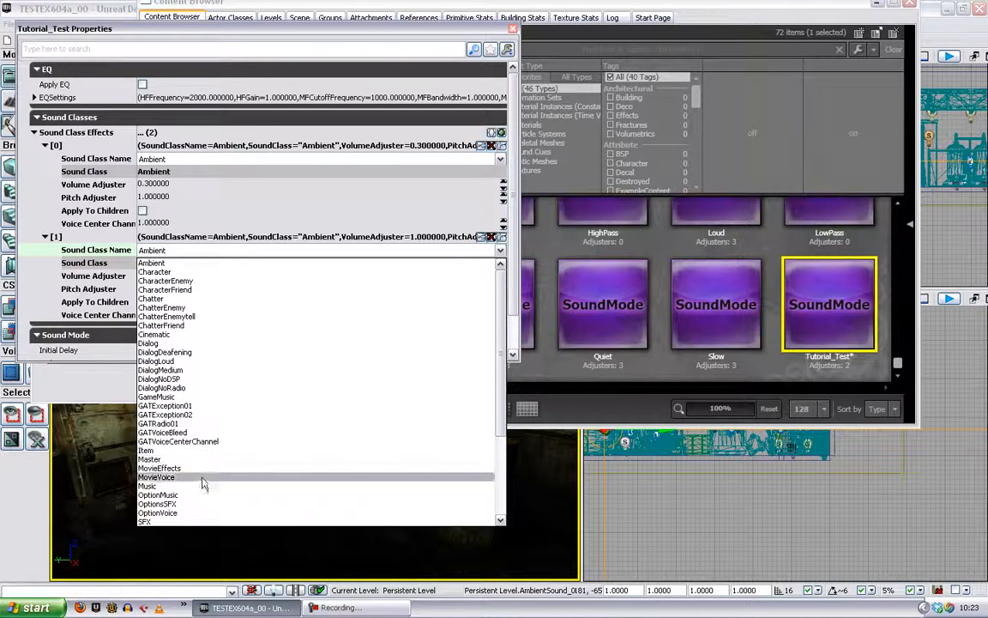
click(200, 489)
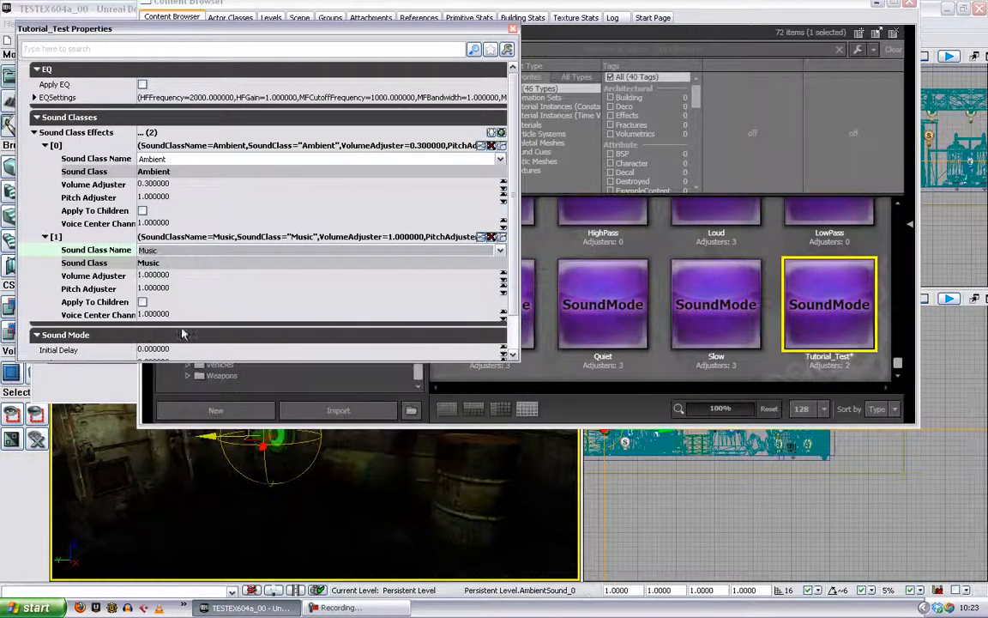
click(143, 302)
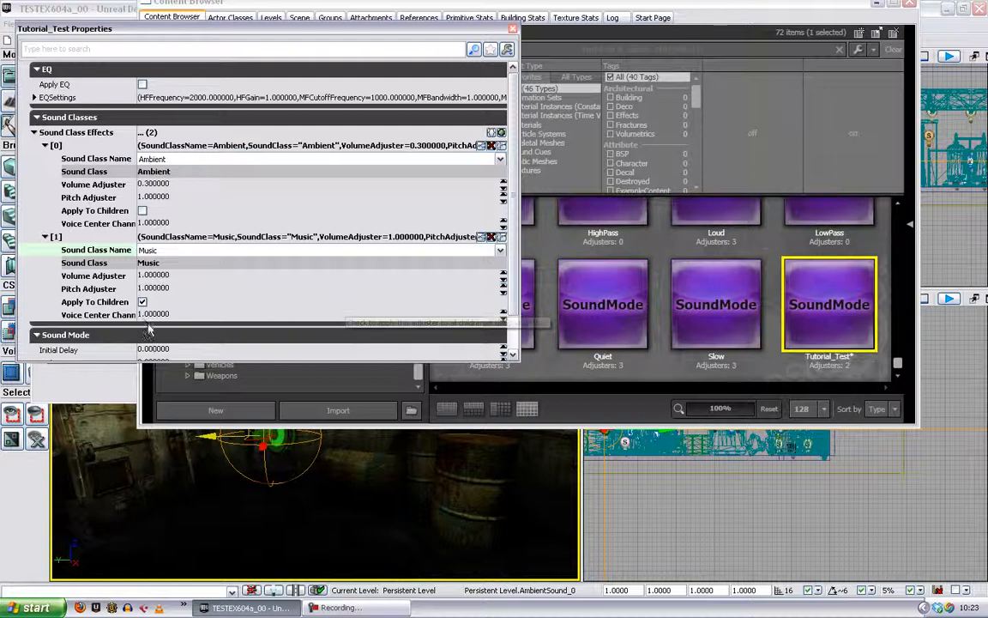
click(192, 276)
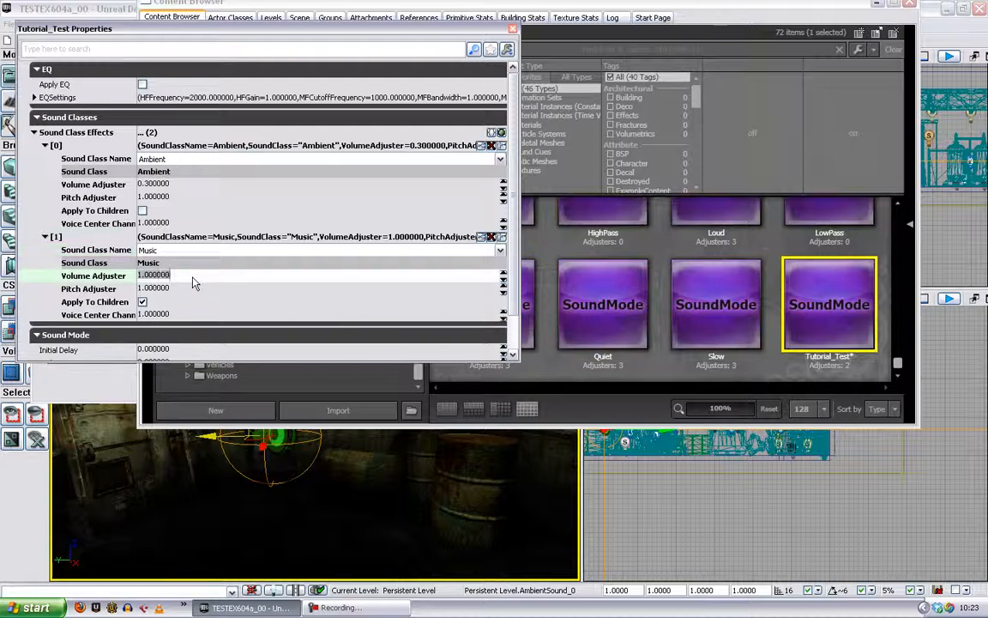
text(.3)
key(Return)
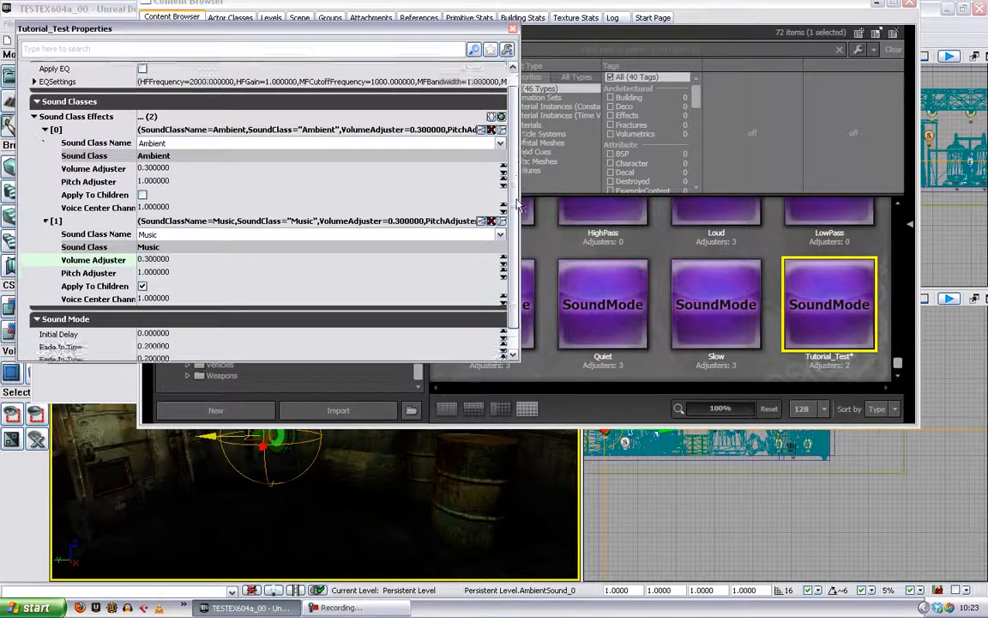
- Review the timing settings of the Tutorial_Test sound mode and save the SoundClassesAndModes package
scroll(517, 268, down, 1)
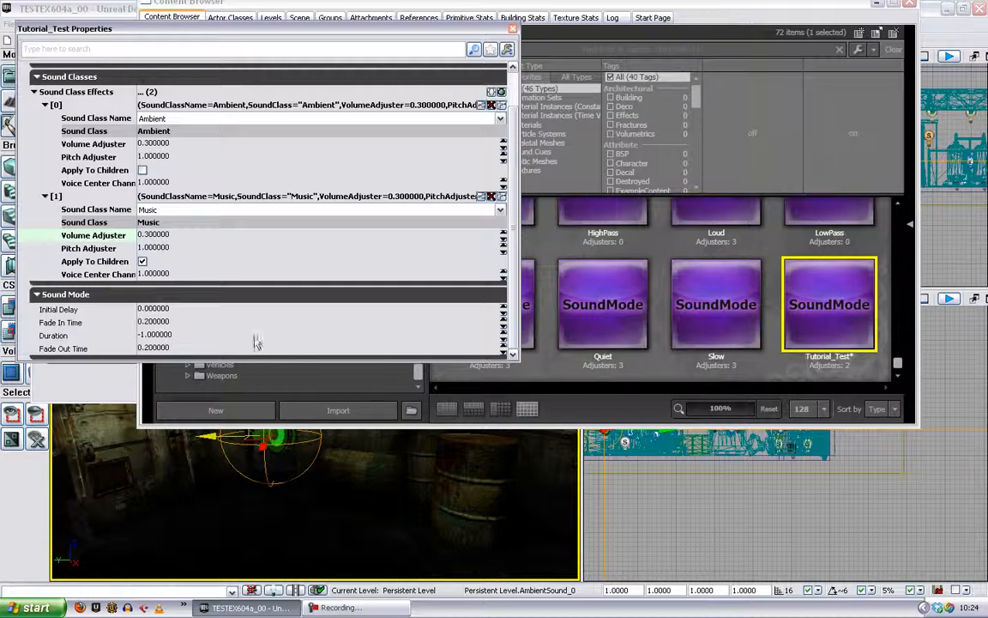
click(836, 313)
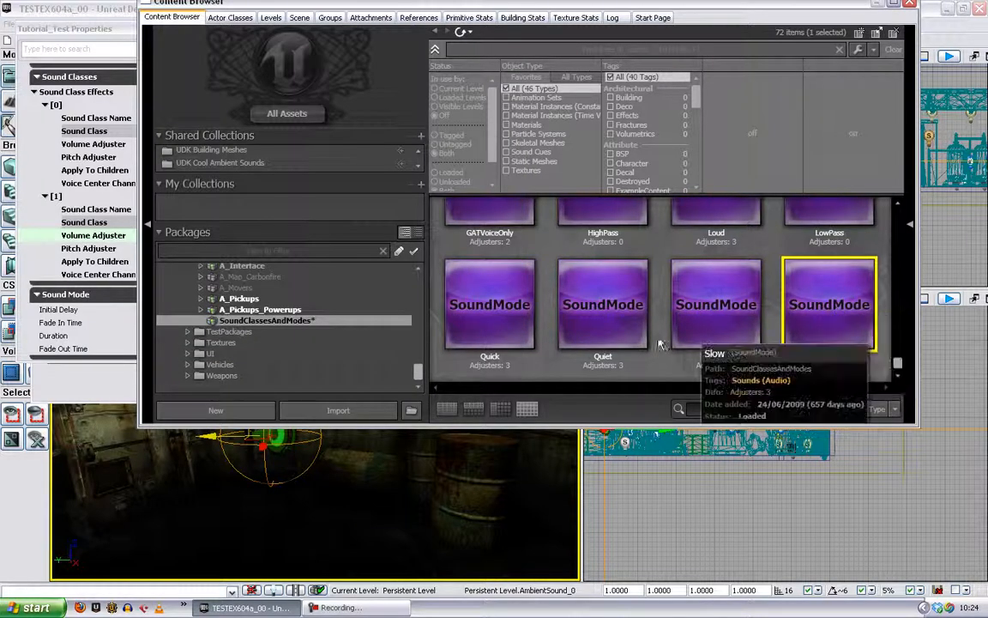
key(ctrl+s)
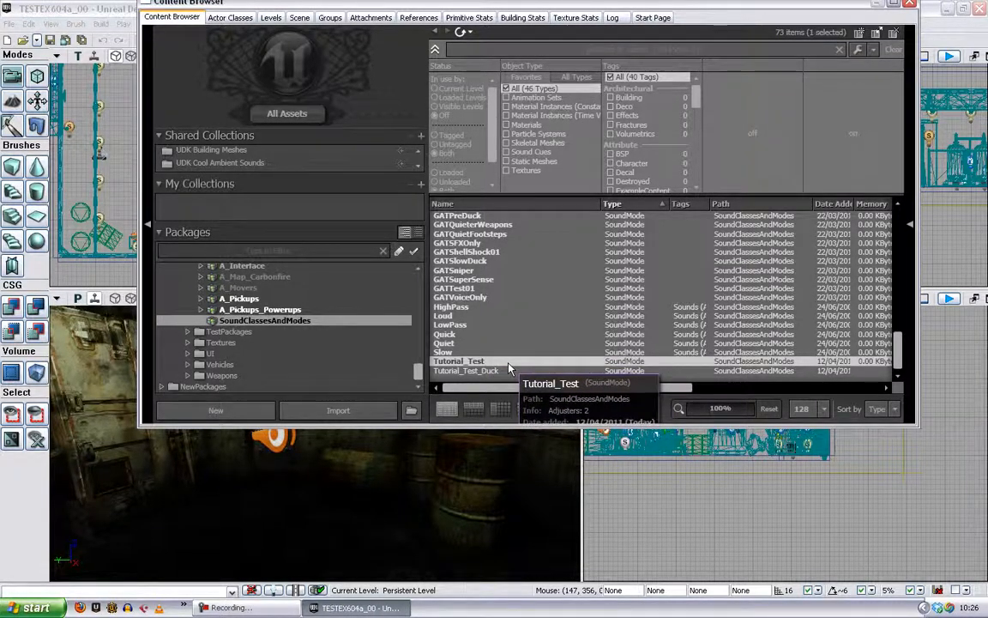
- Assign Tutorial_Test to the Set Sound Mode action in Kismet and connect the Foreman Speech Play Sound's Finished output to the action's Stop input
drag(433, 4, 446, 101)
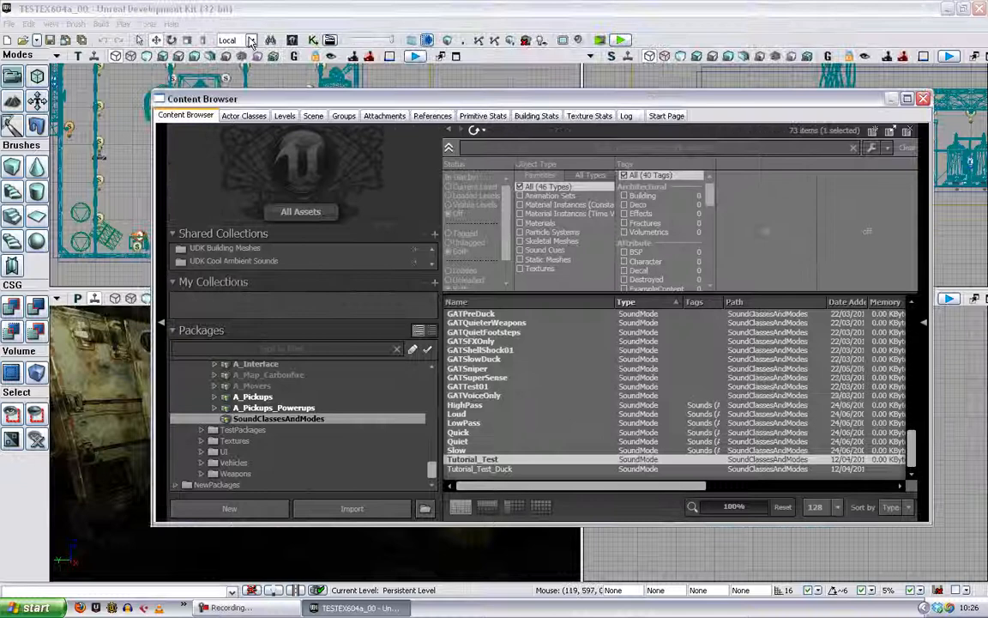
click(293, 40)
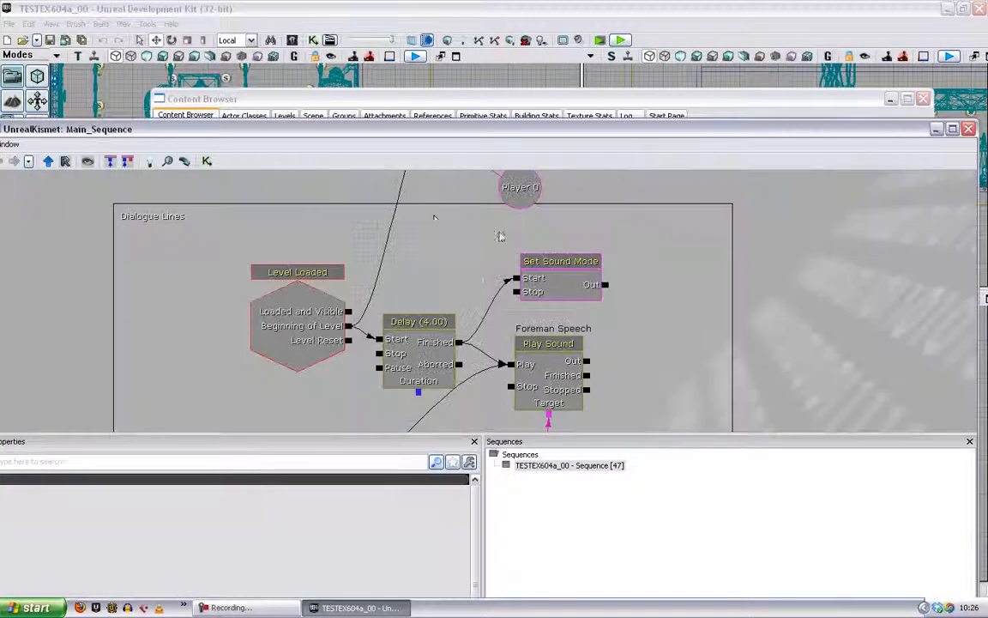
click(577, 280)
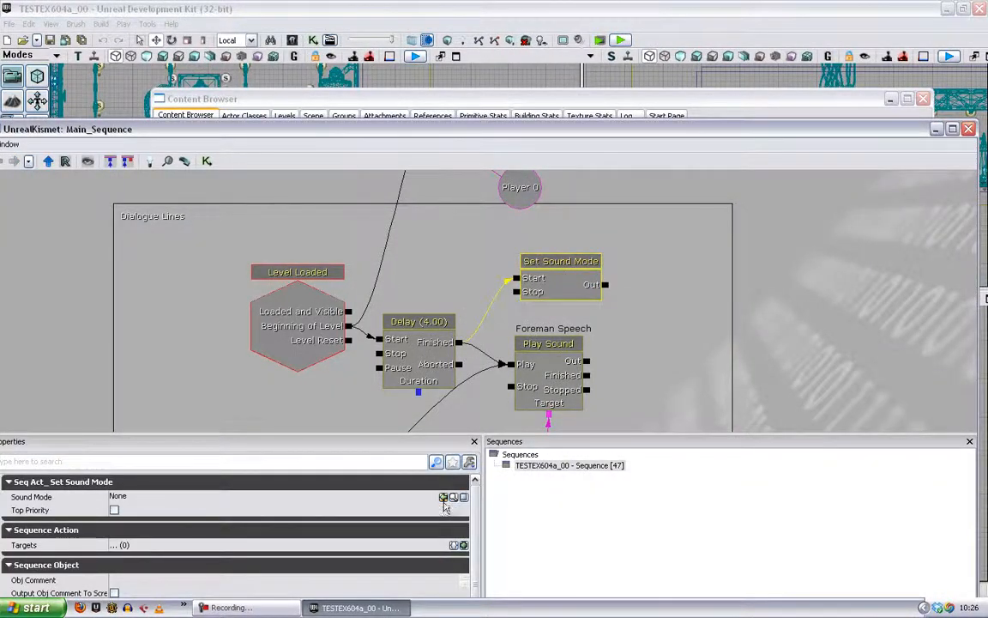
click(443, 497)
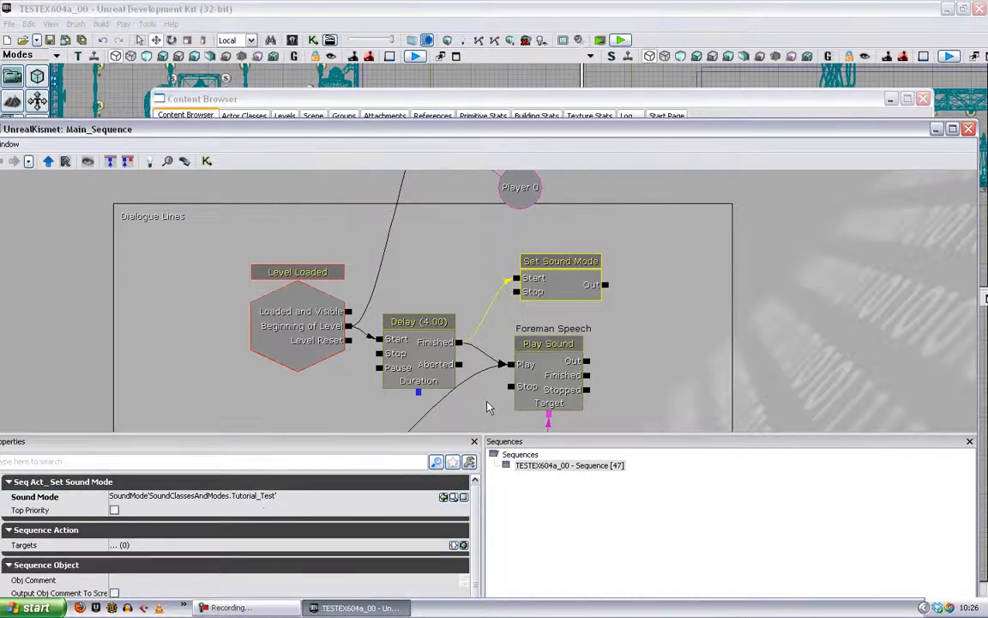
drag(622, 369, 513, 226)
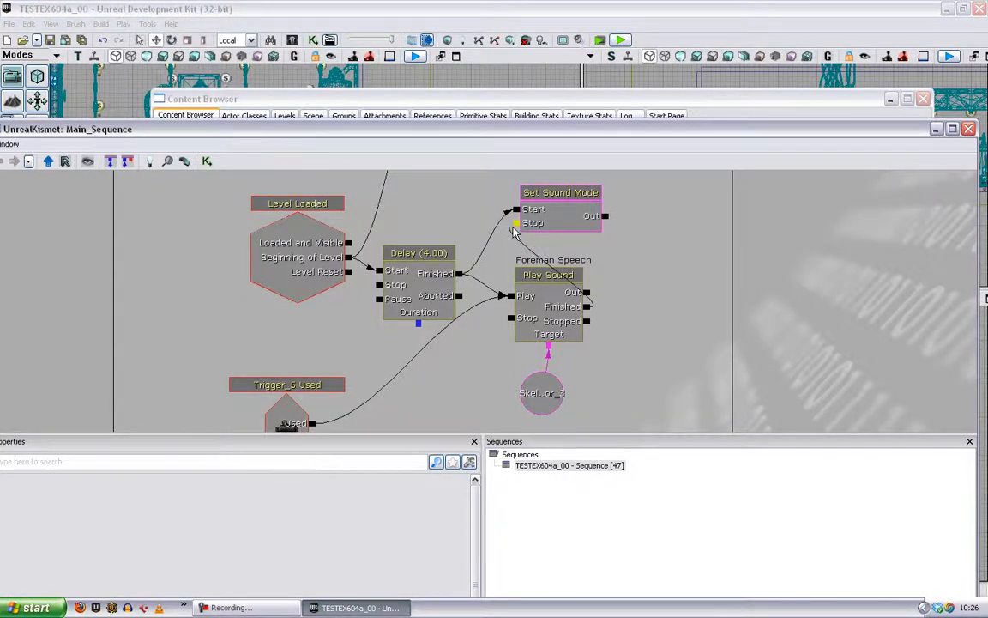
- Play-test the level in the editor, walking through the room to hear the ducking during the foreman's speech, and end the session
drag(511, 131, 548, 161)
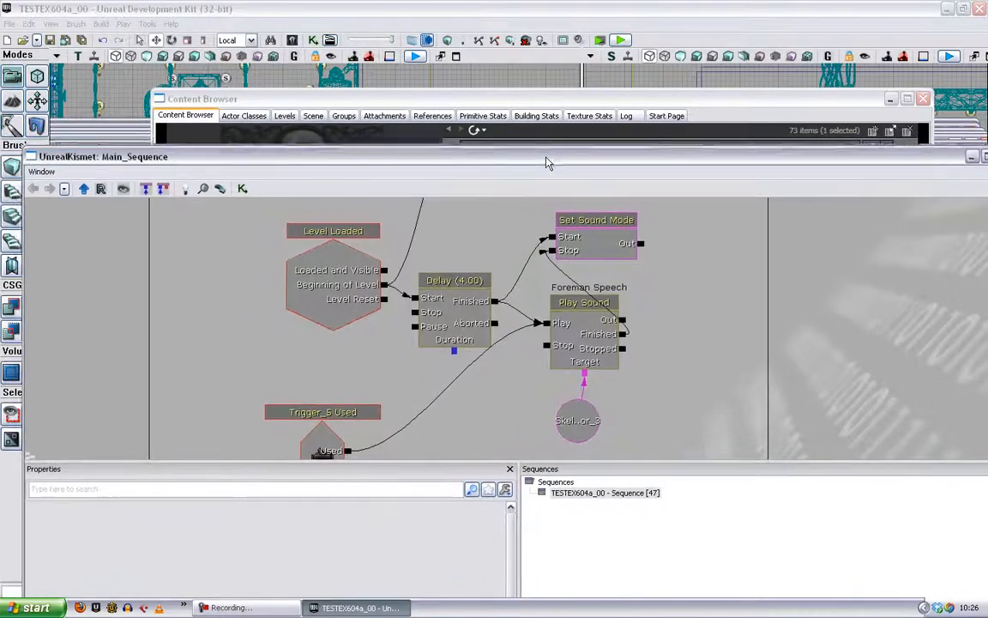
click(621, 39)
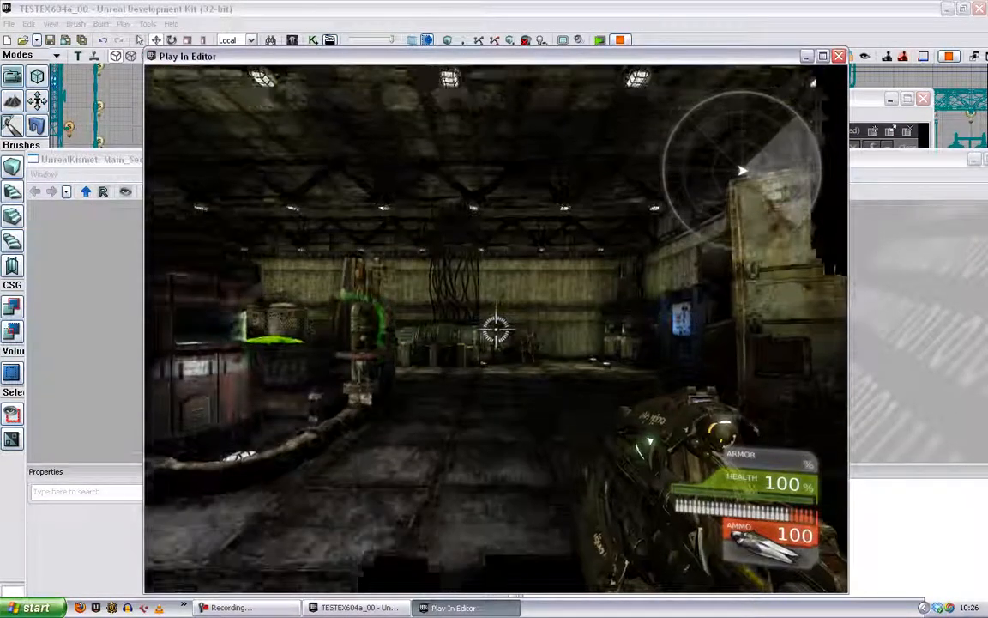
key(w)
key(w)
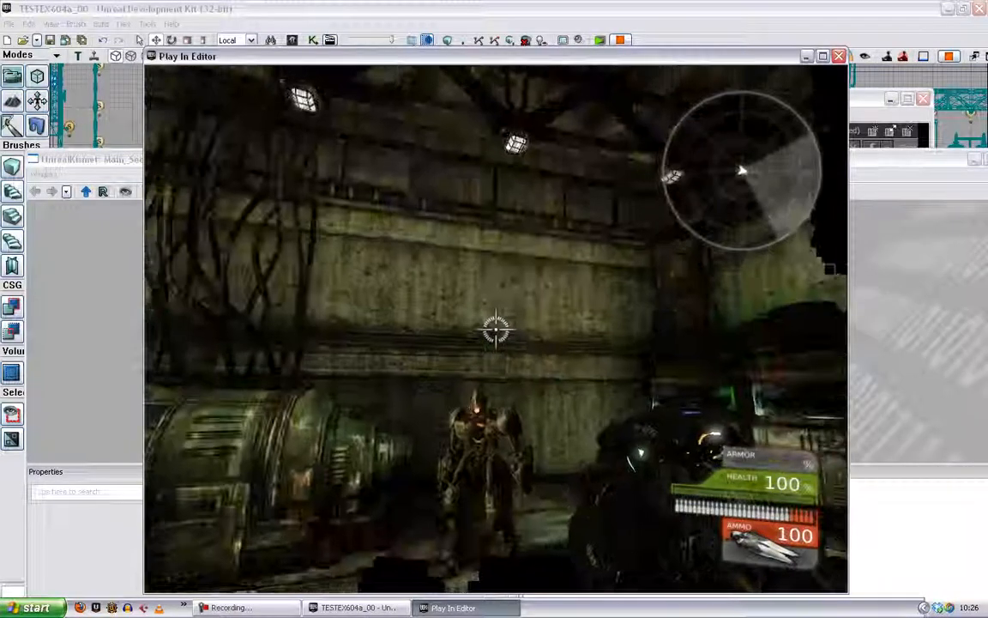
key(w)
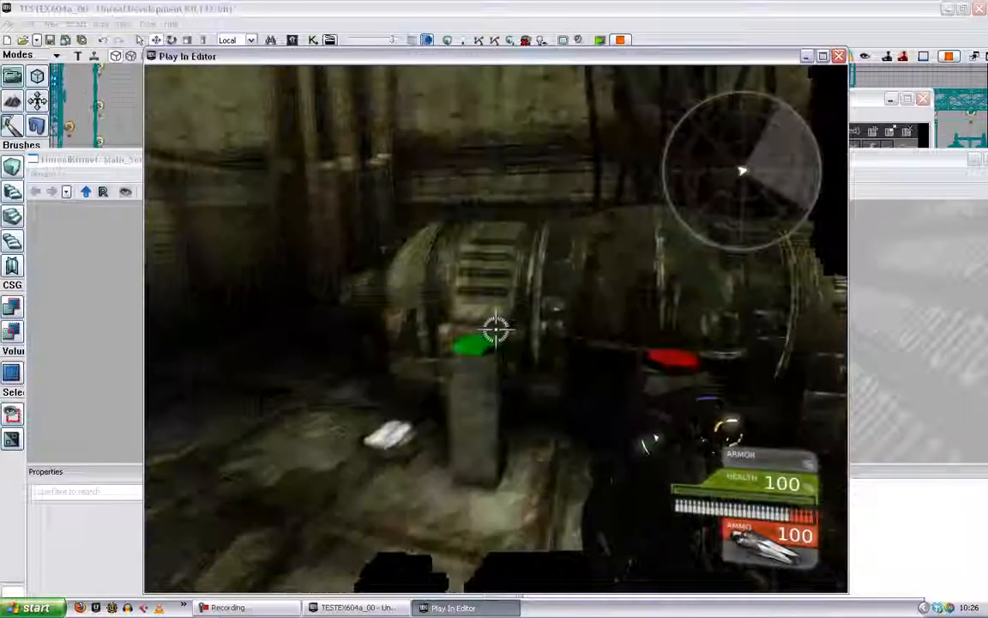
key(w)
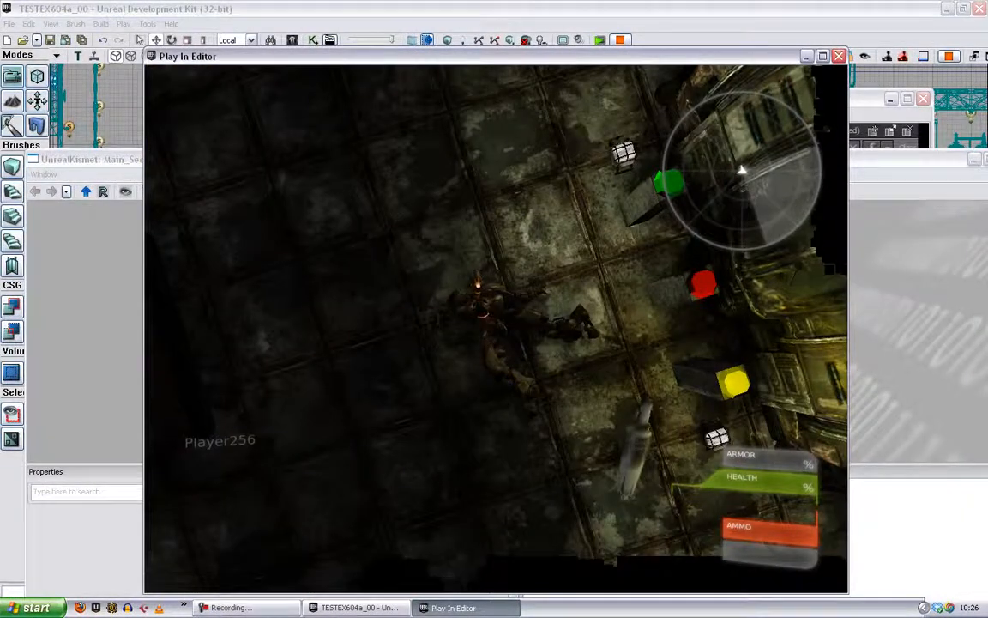
key(Escape)
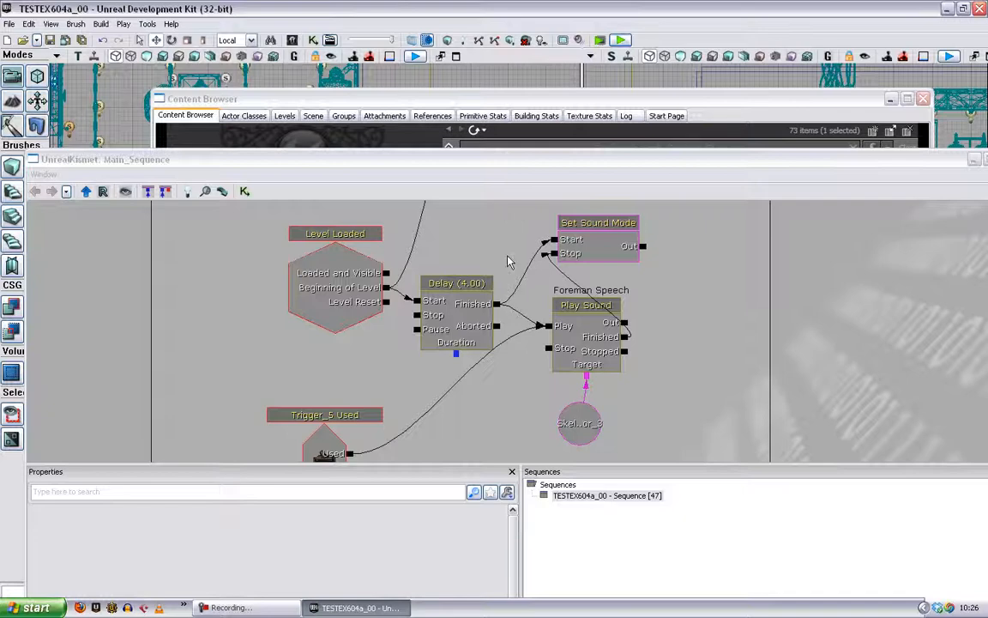
drag(507, 260, 512, 321)
drag(678, 324, 684, 361)
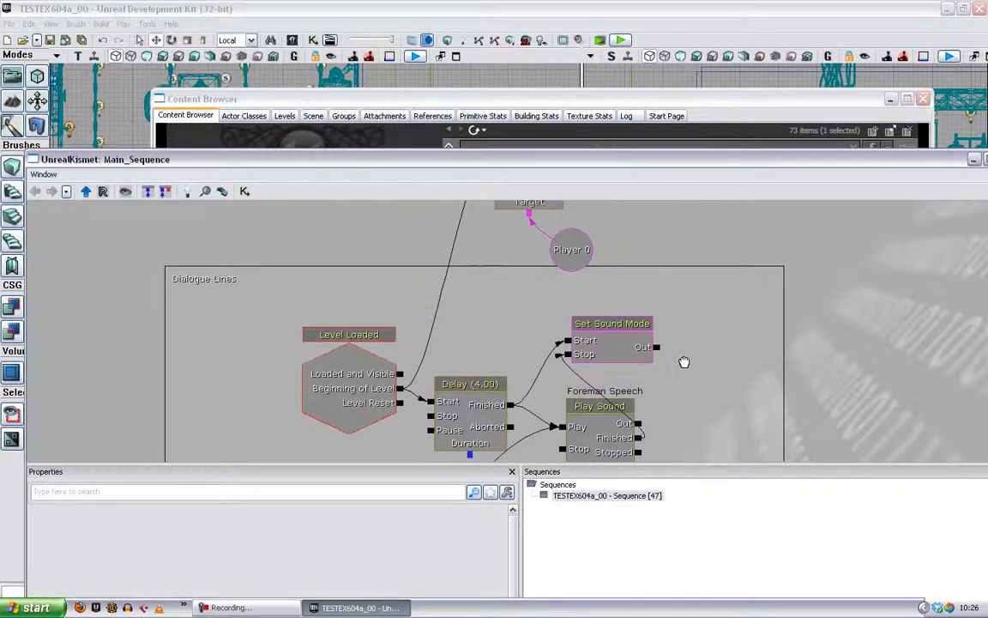